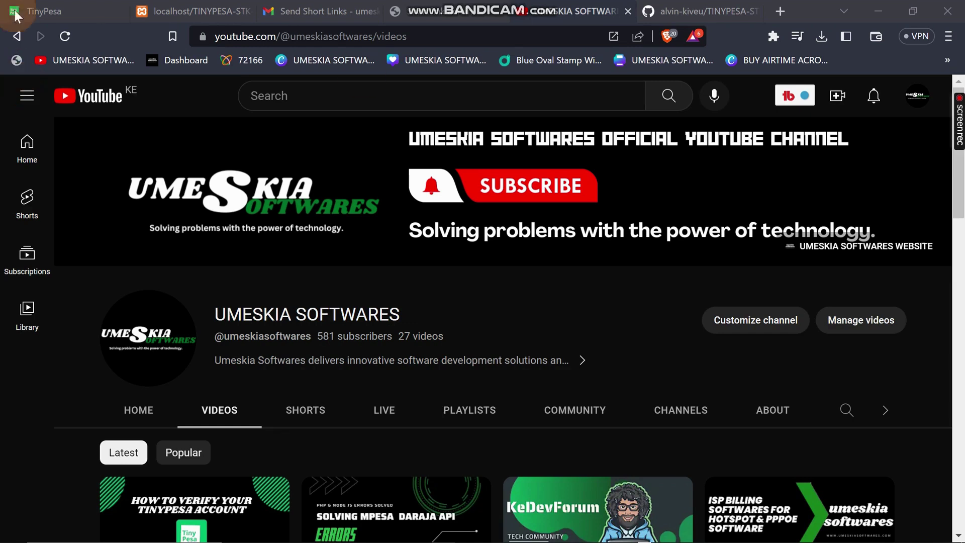
Go back to the TinyPesa home page and claim the link name 'bankpaypal'.
left_click(80, 6)
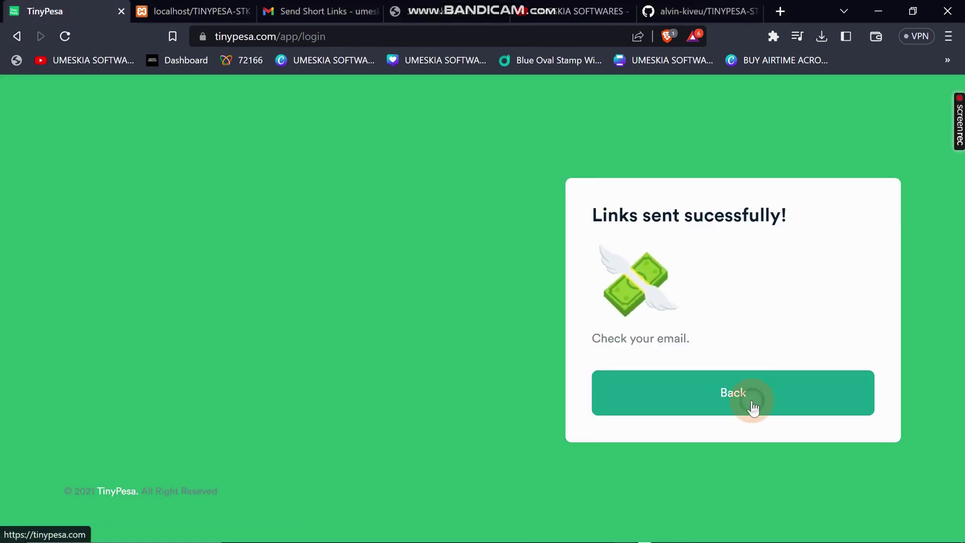
left_click(752, 402)
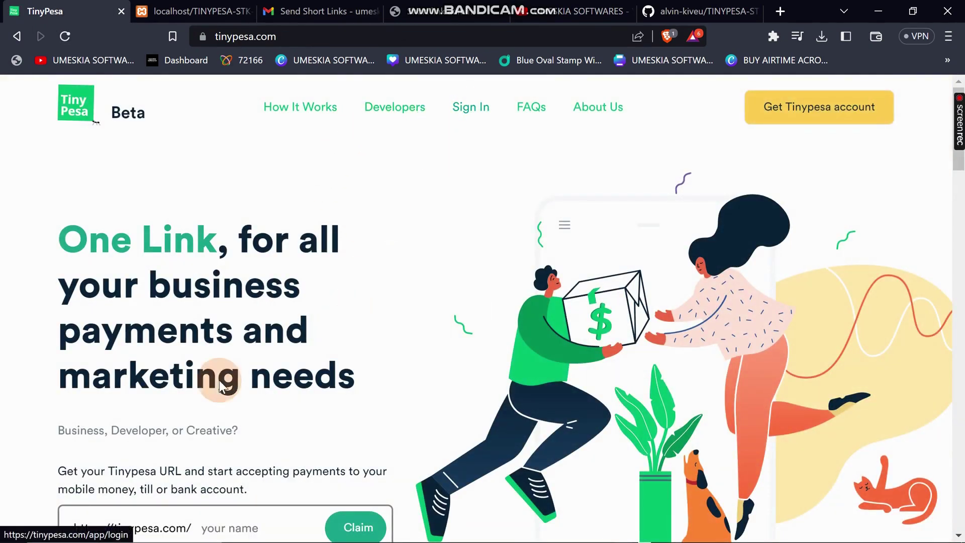
scroll(219, 380, "down", 4)
scroll(228, 327, "up", 2)
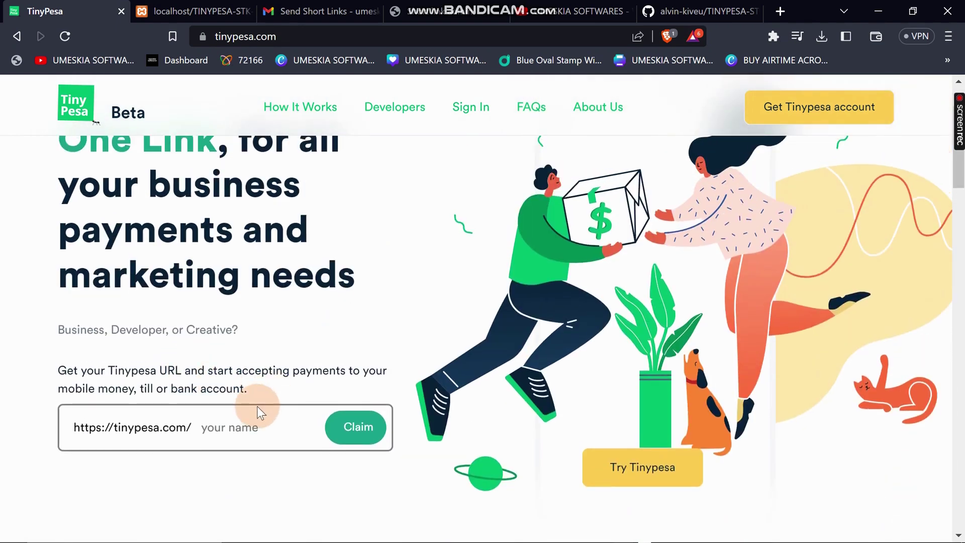
left_click(240, 424)
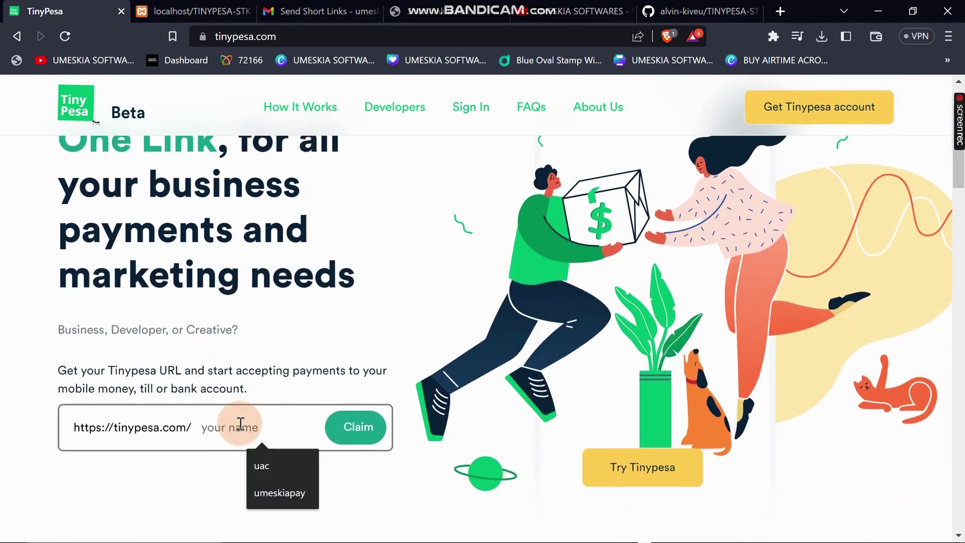
type("bank")
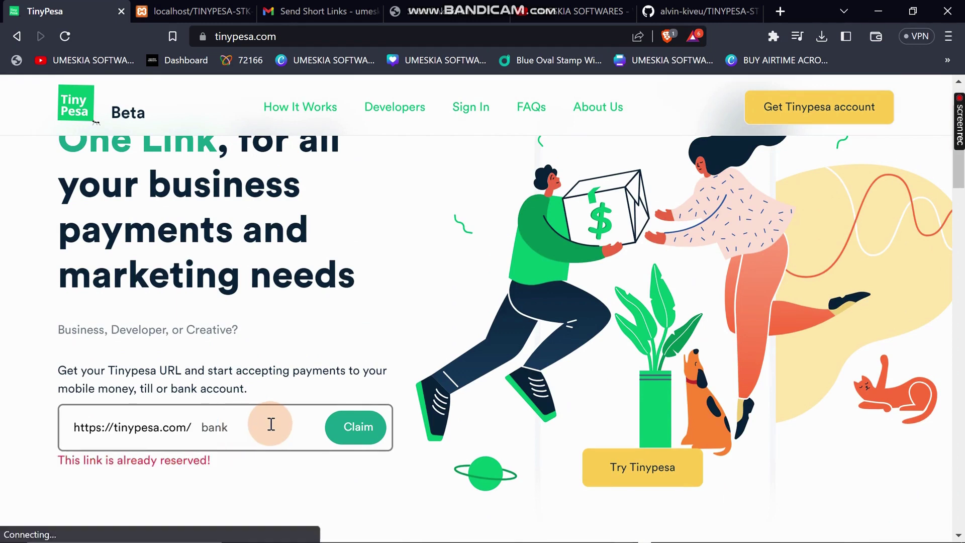
type("pay")
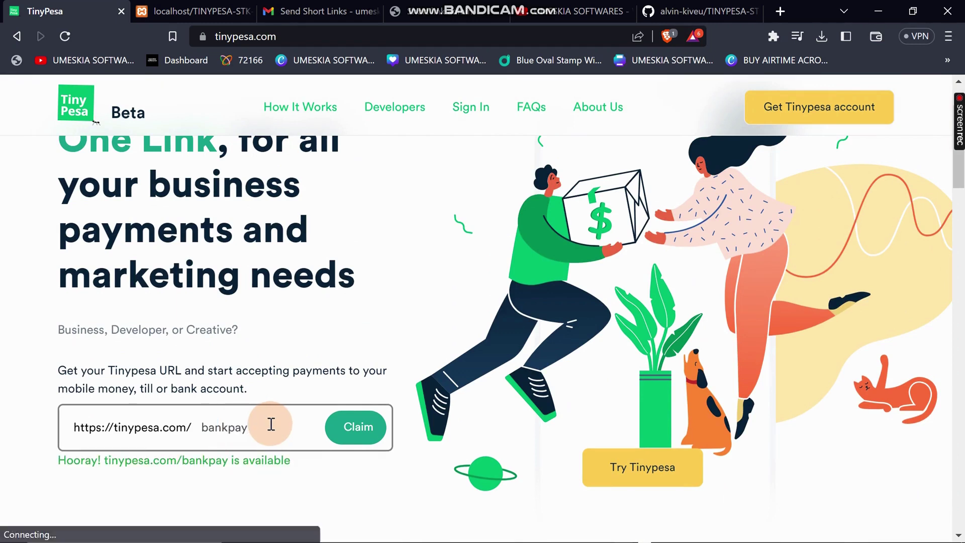
type("pal")
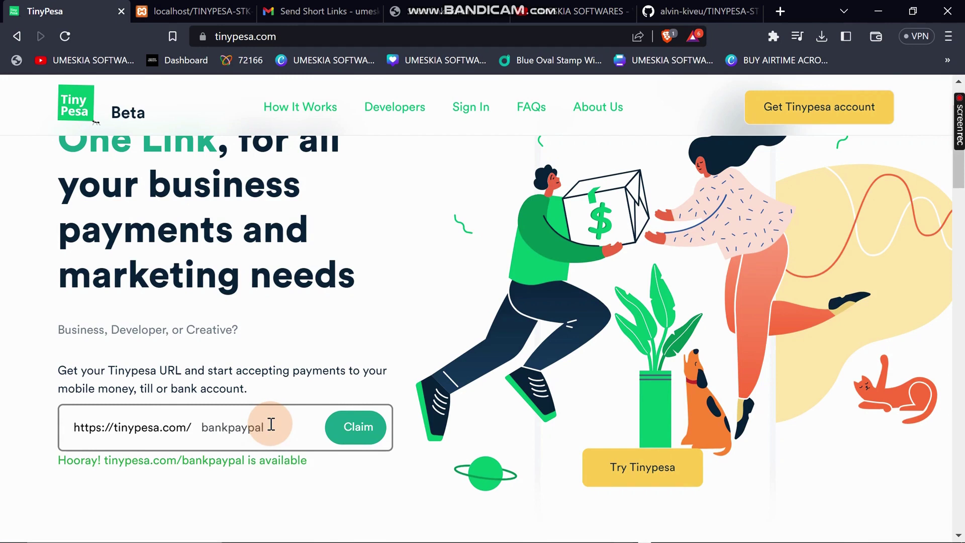
left_click(338, 428)
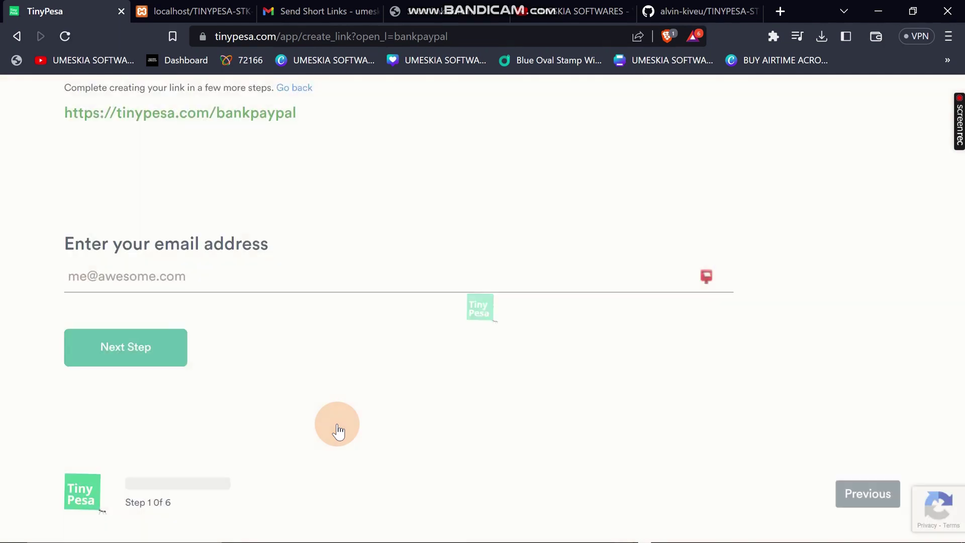
Fill in the saved email, organisation name 'wsw' and description 'wwwwwww' for the link.
left_click(135, 275)
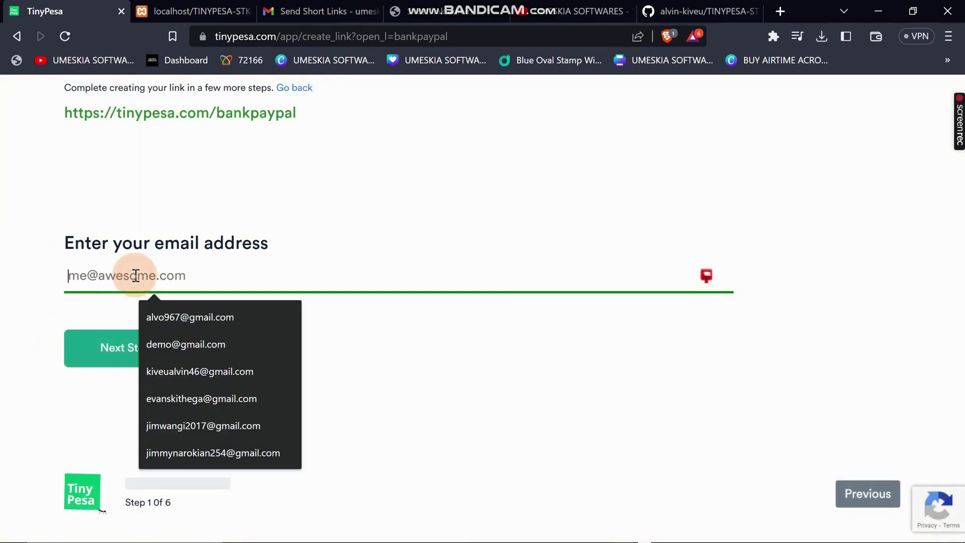
left_click(189, 427)
left_click(162, 359)
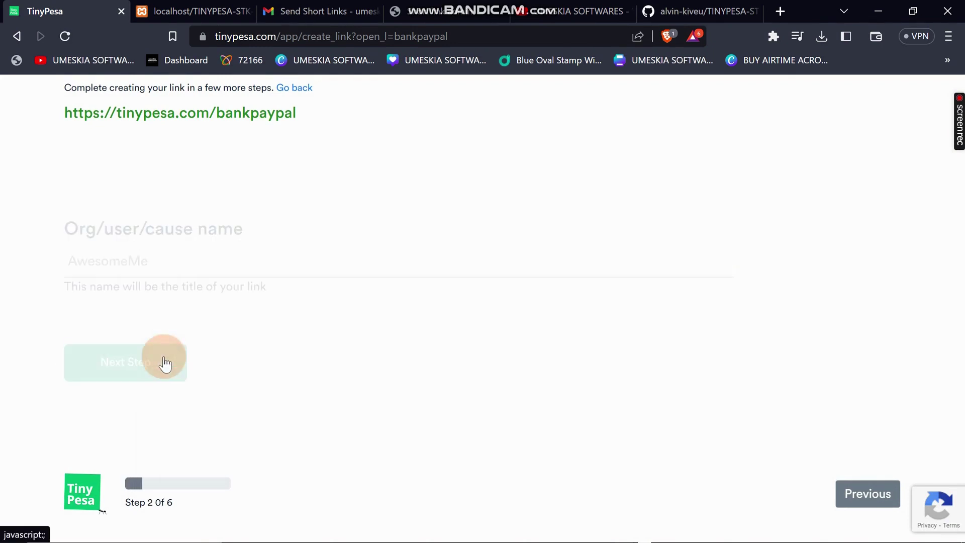
left_click(152, 251)
type("wsw")
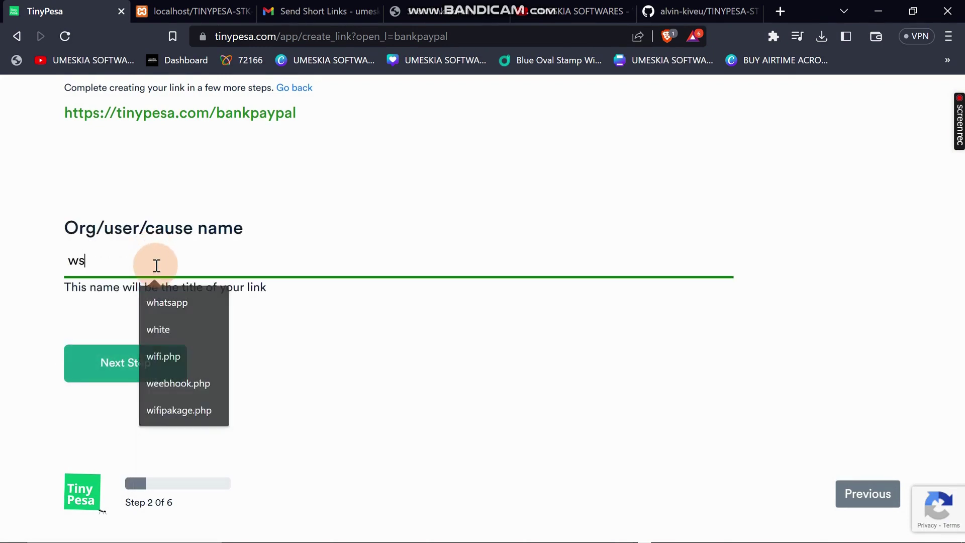
left_click(131, 368)
left_click(134, 252)
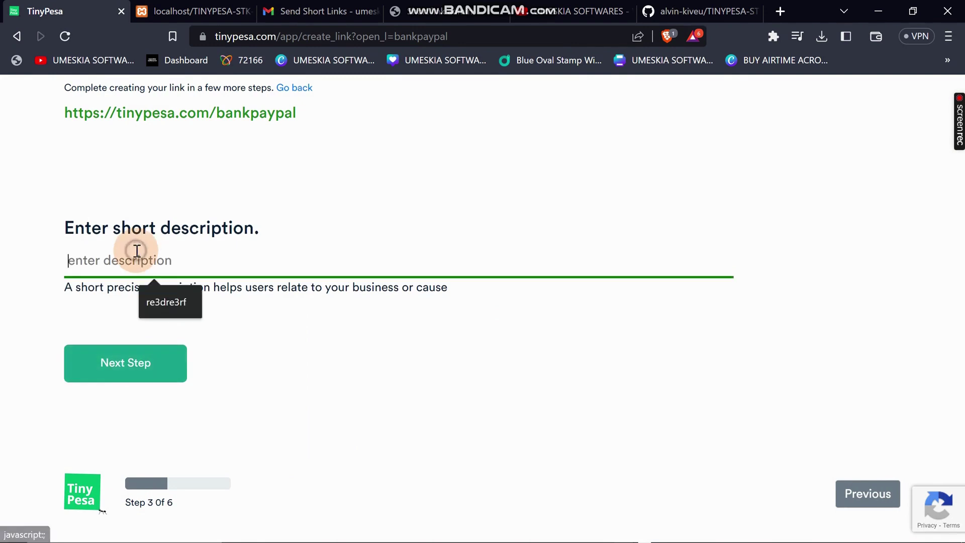
type("wwwwwww")
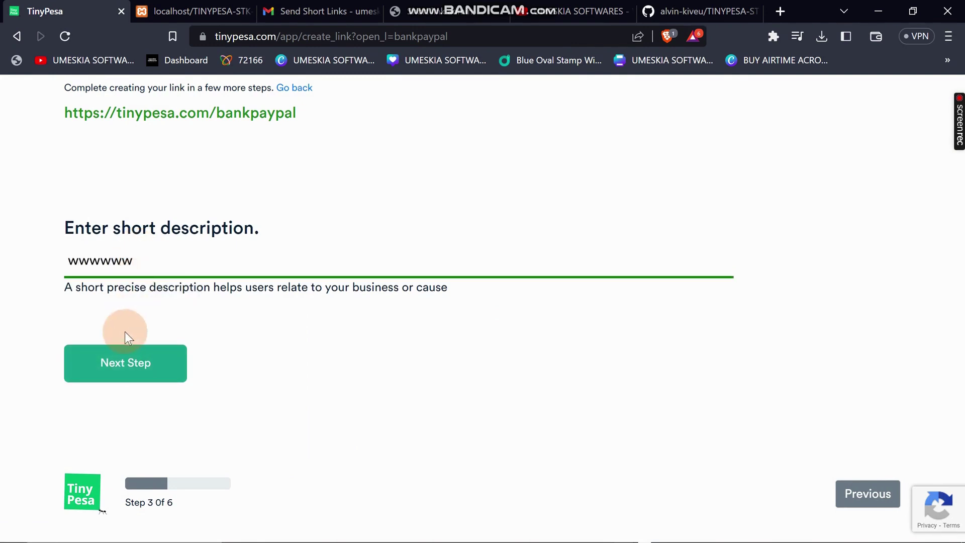
left_click(123, 357)
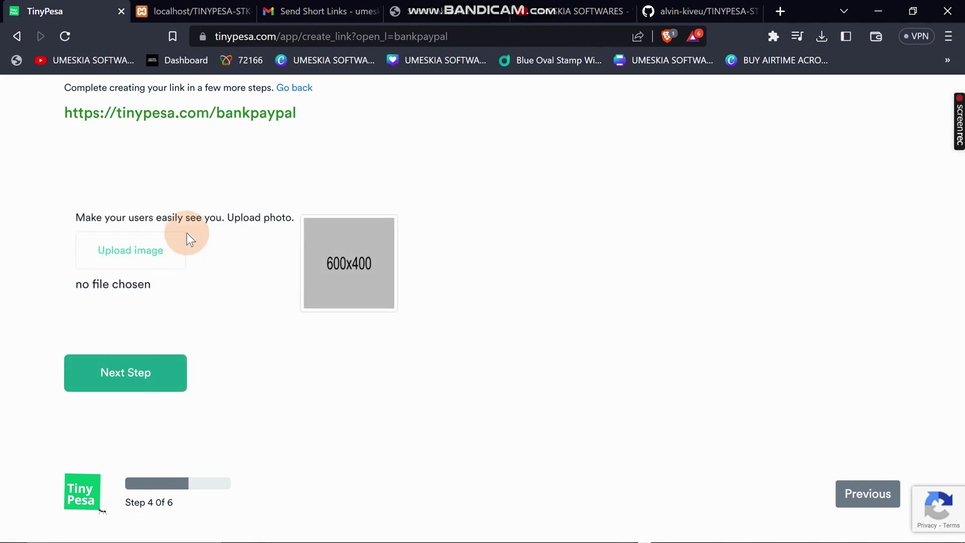
Upload the cover image and choose Bank A/c as the payment destination, starting the account number.
left_click(175, 249)
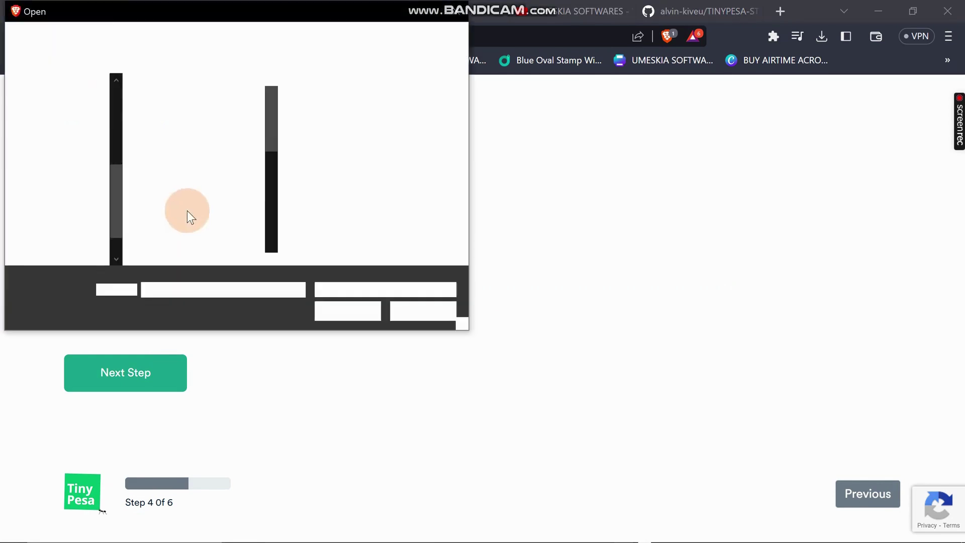
left_click(179, 165)
left_click(328, 317)
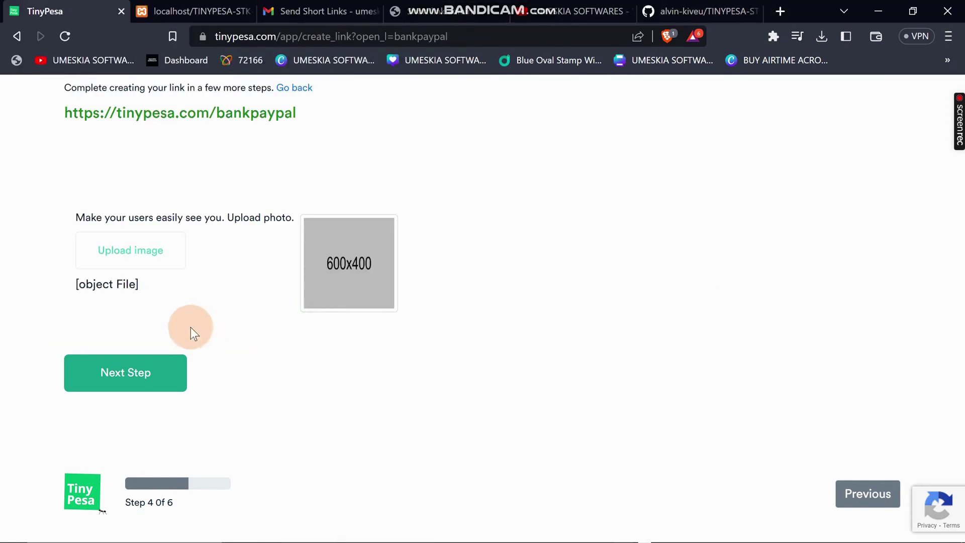
left_click(106, 369)
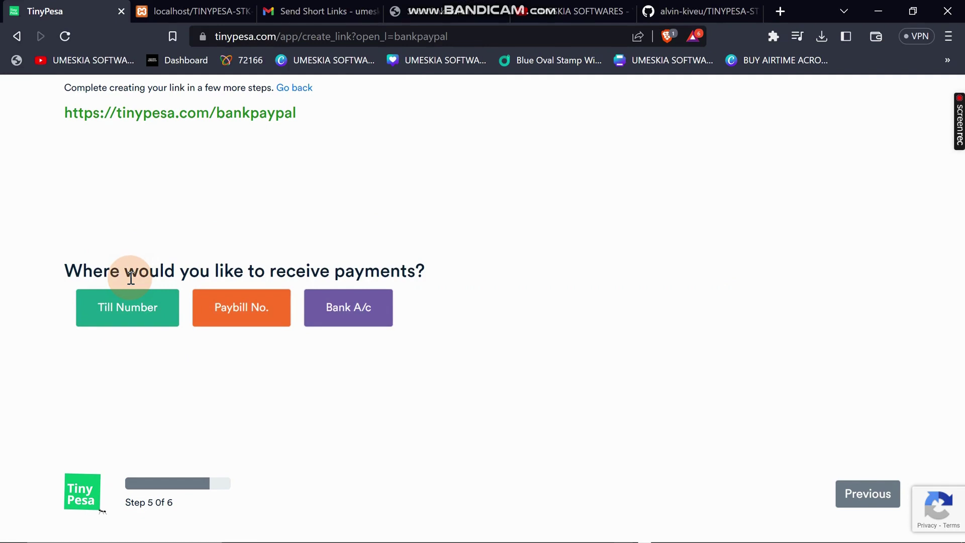
left_click(343, 319)
left_click(146, 325)
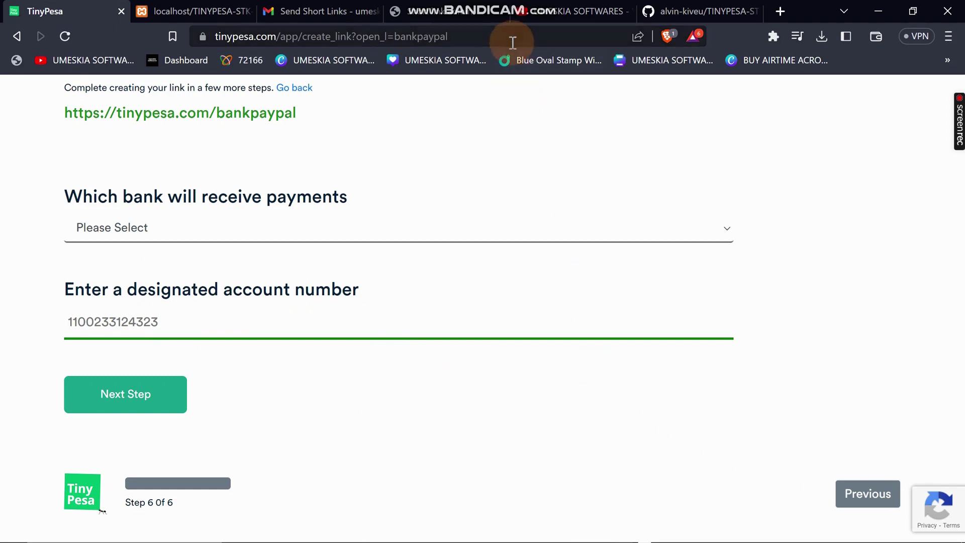
Trim the address to tinypesa.com to return to the TinyPesa home page.
left_click_drag(497, 36, 282, 42)
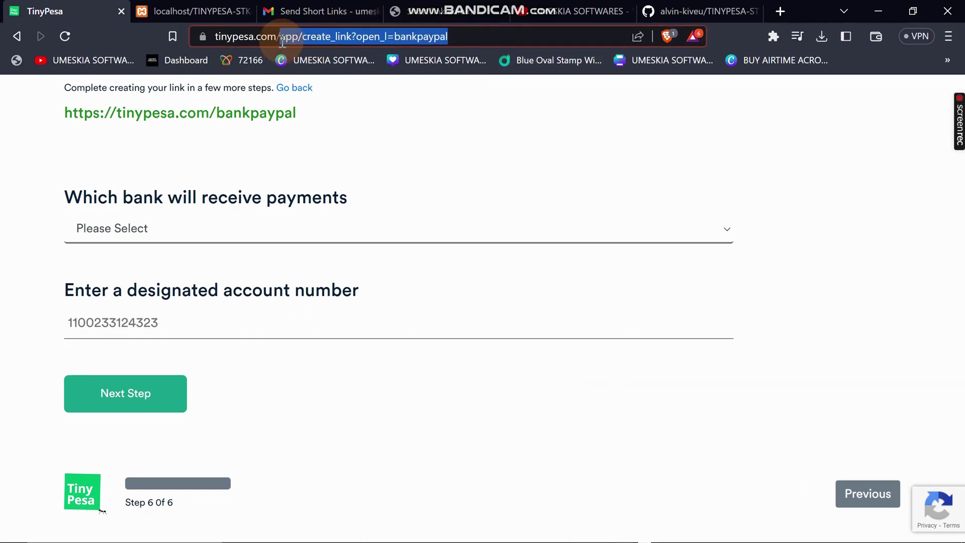
key("BackSpace")
key("Return")
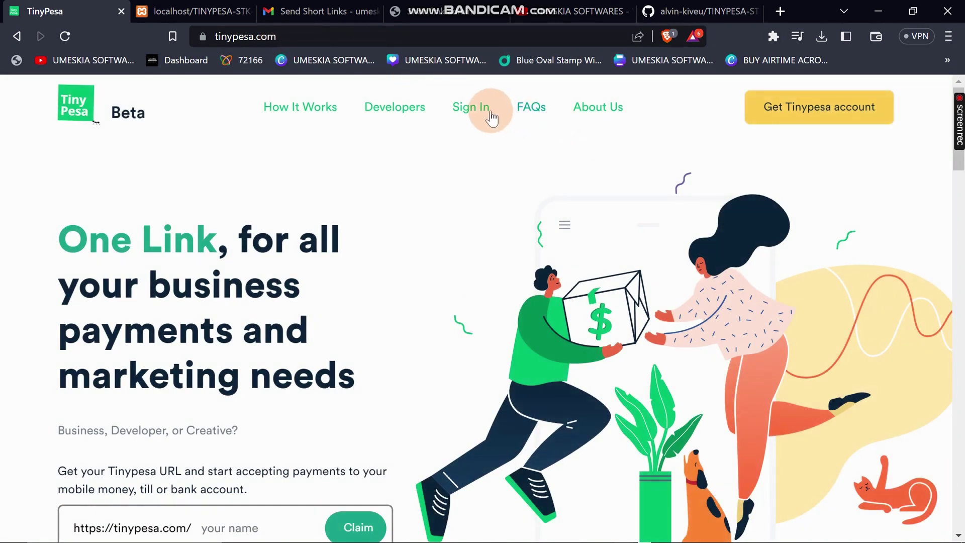
Request dashboard login links for the account's saved email, then move to the Gmail inbox.
left_click(490, 114)
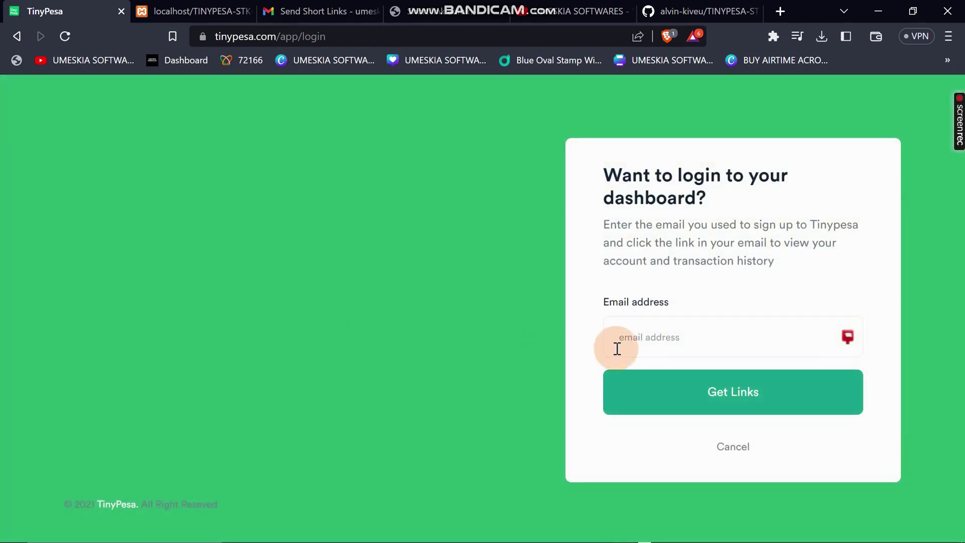
left_click(625, 336)
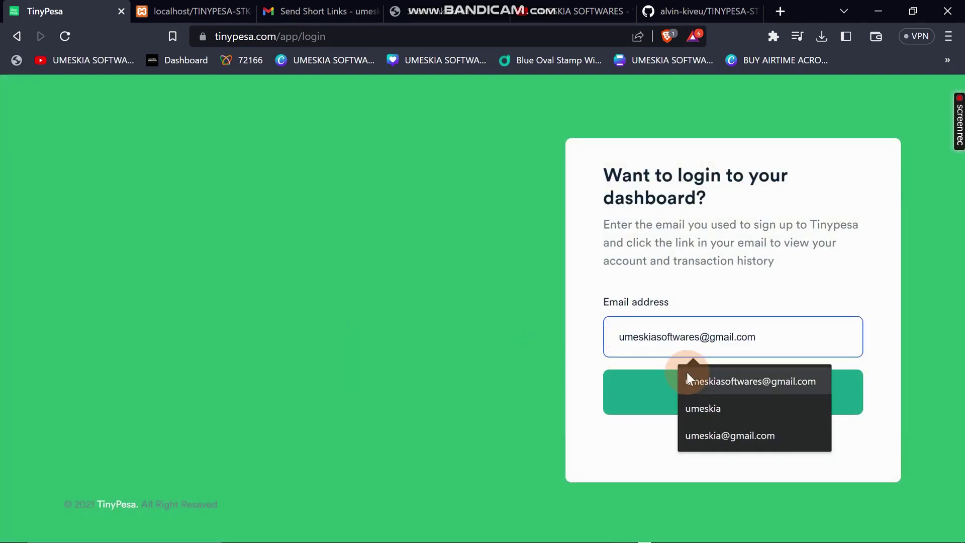
left_click(688, 378)
left_click(693, 390)
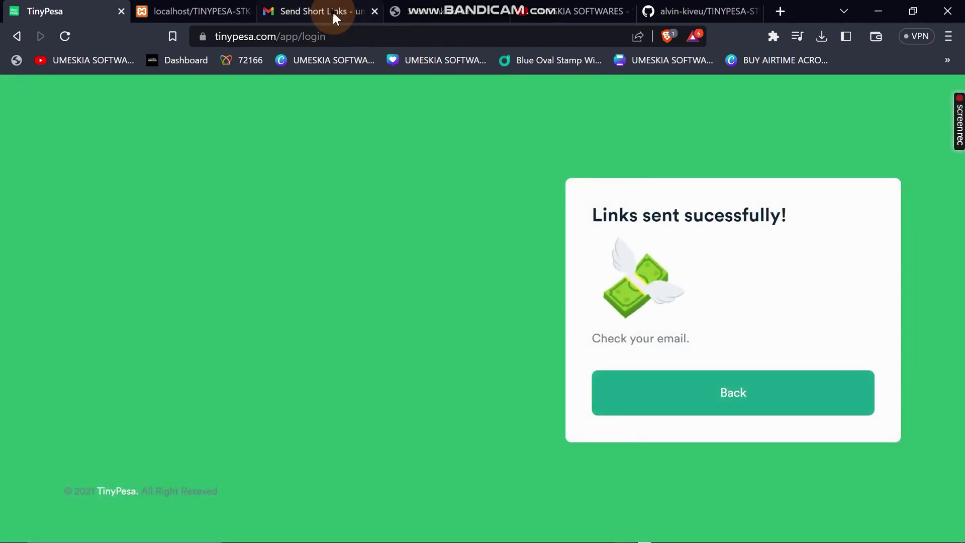
left_click(333, 11)
Open the Send Short Links email and follow its 'Sign in to Admin account' link.
left_click(92, 190)
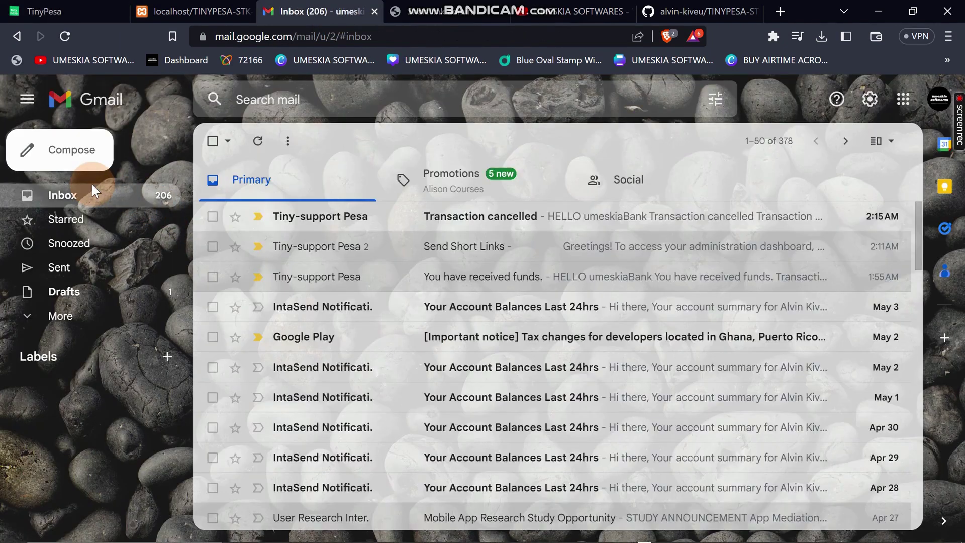
left_click(428, 231)
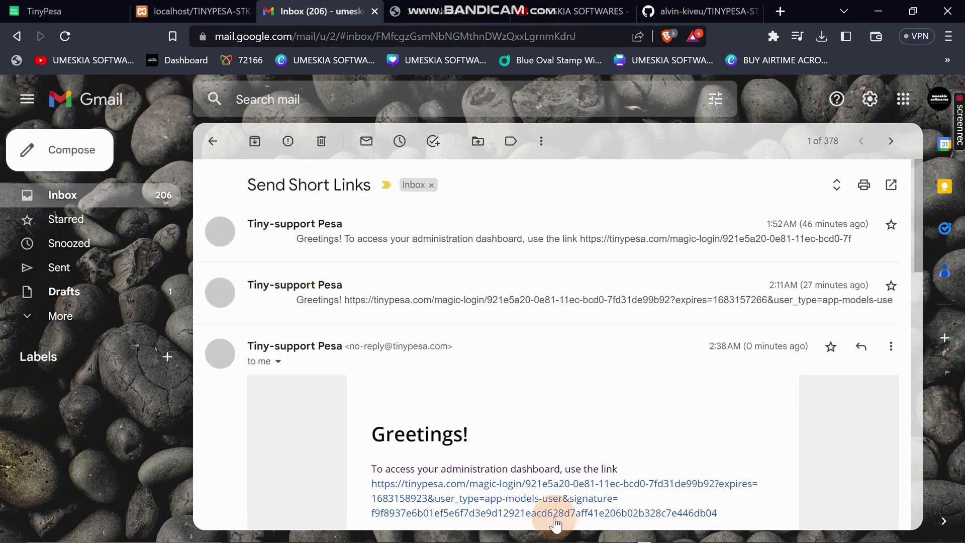
scroll(421, 395, "down", 6)
left_click(417, 268)
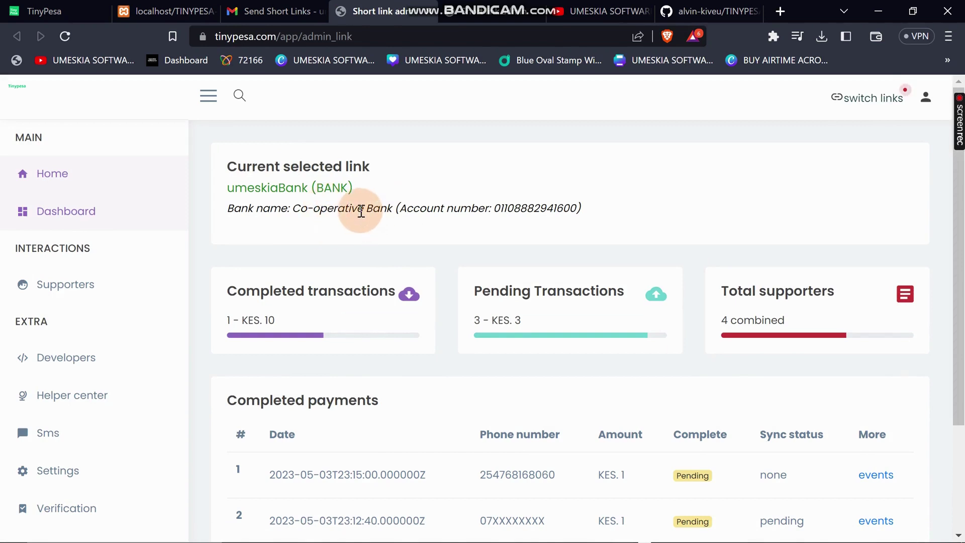
Select the Co-operative Bank name and account number shown on the umeskiaBank dashboard.
left_click_drag(344, 209, 292, 209)
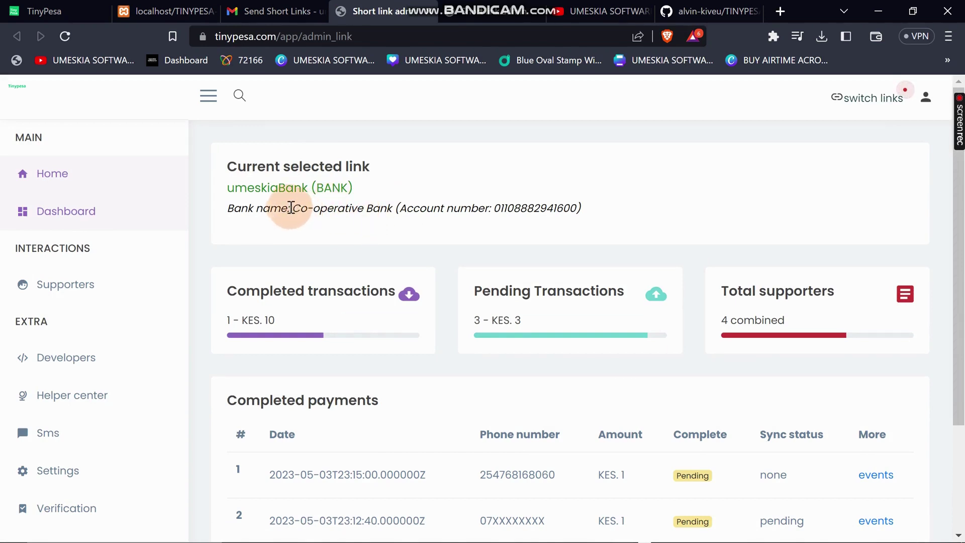
left_click_drag(494, 208, 578, 208)
double_click(355, 207)
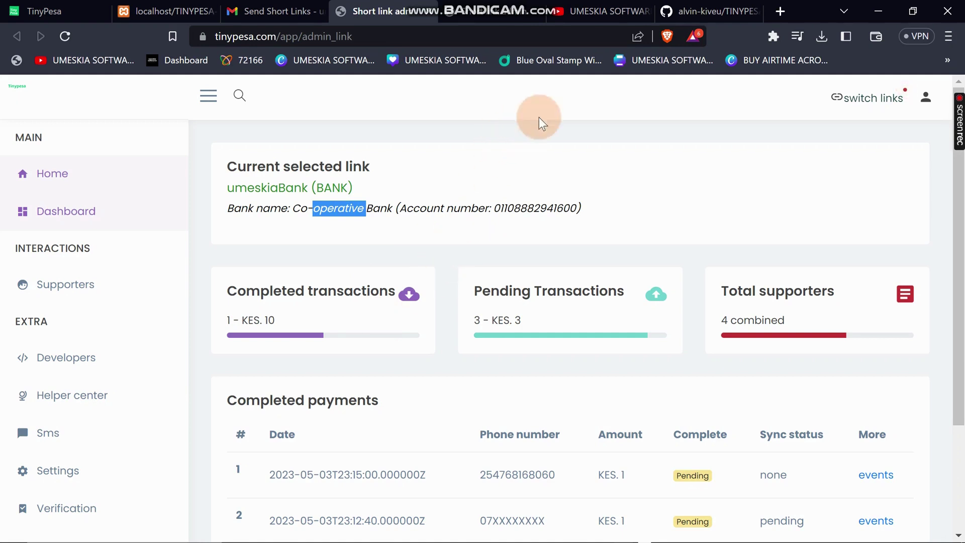
Scroll through the repository's file list and the README's STK push sample code.
left_click(704, 11)
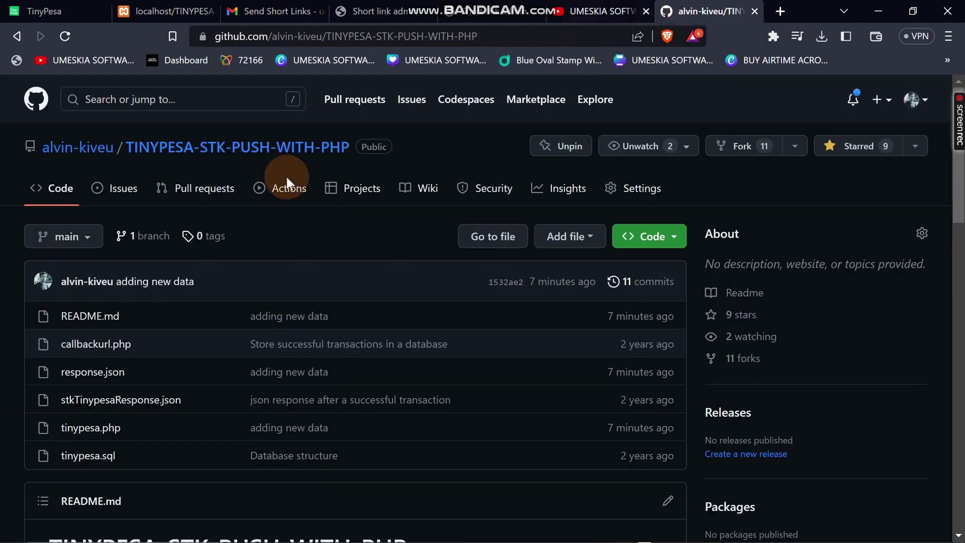
scroll(166, 266, "down", 2)
scroll(162, 259, "down", 4)
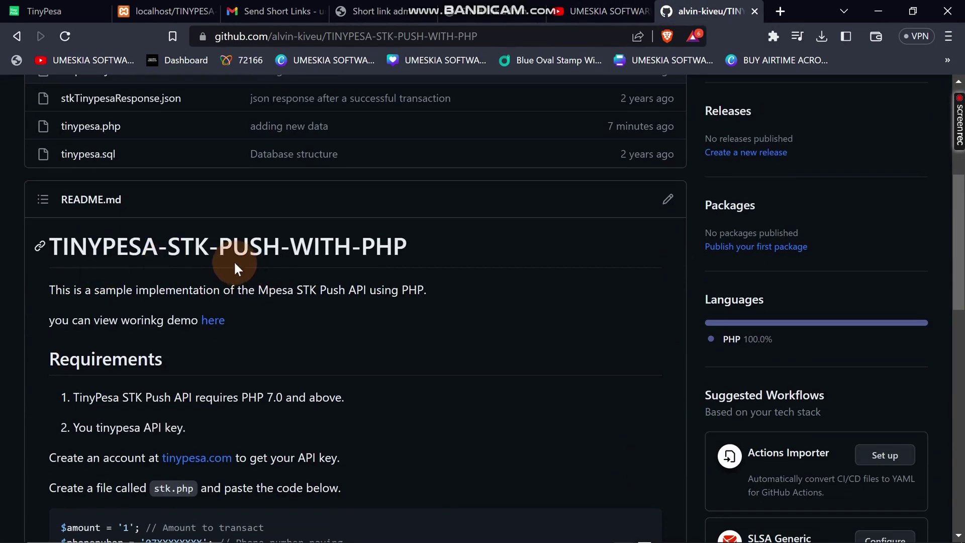
scroll(233, 256, "up", 4)
scroll(112, 222, "up", 2)
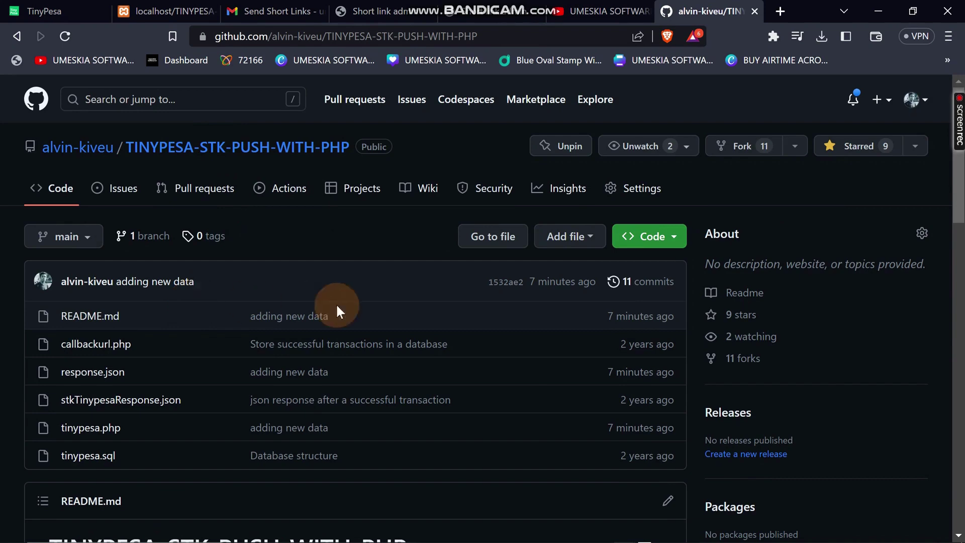
scroll(535, 274, "down", 2)
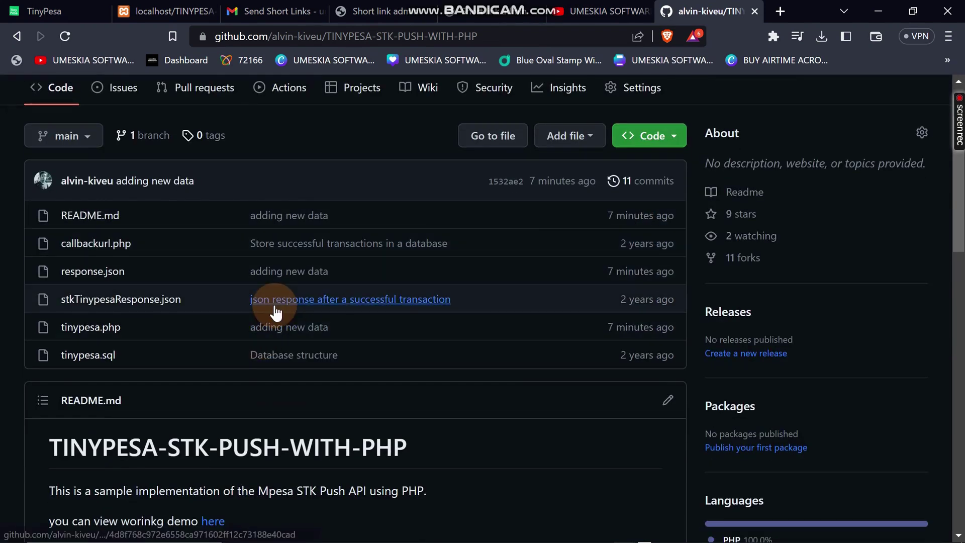
scroll(259, 339, "down", 10)
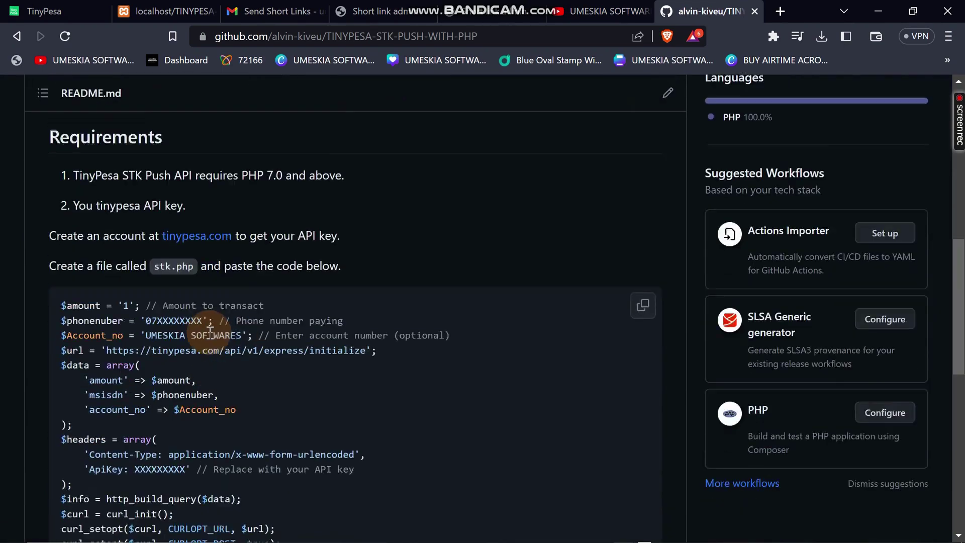
scroll(210, 329, "down", 10)
scroll(209, 334, "up", 17)
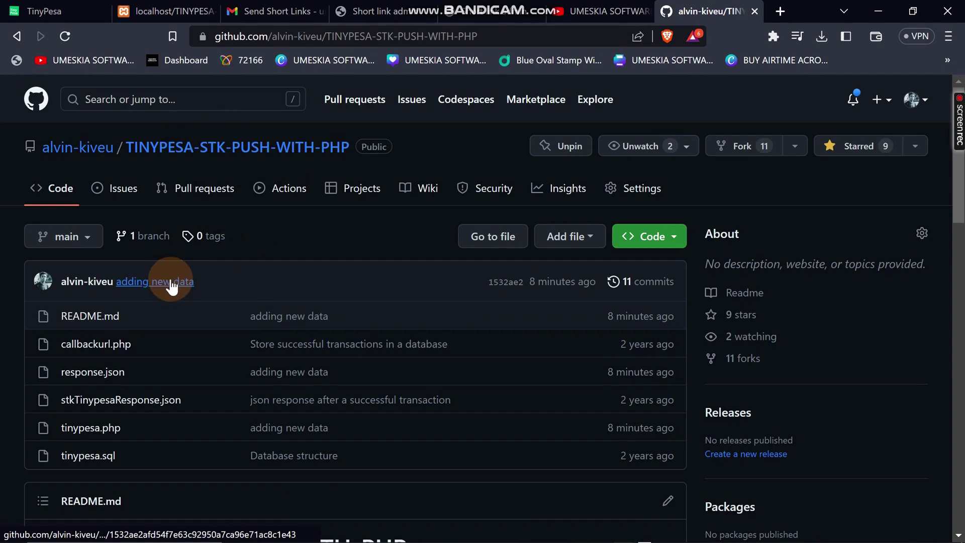
scroll(215, 377, "down", 8)
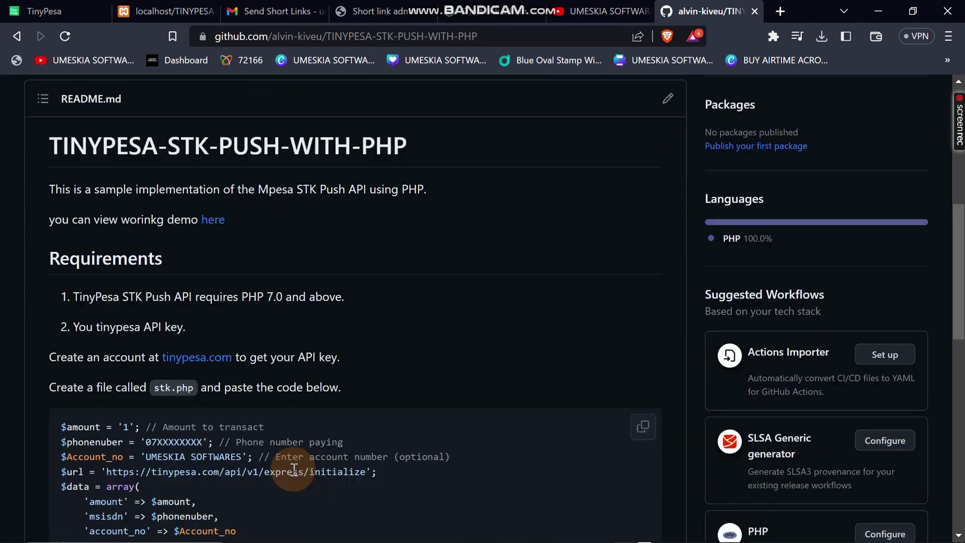
scroll(326, 361, "up", 8)
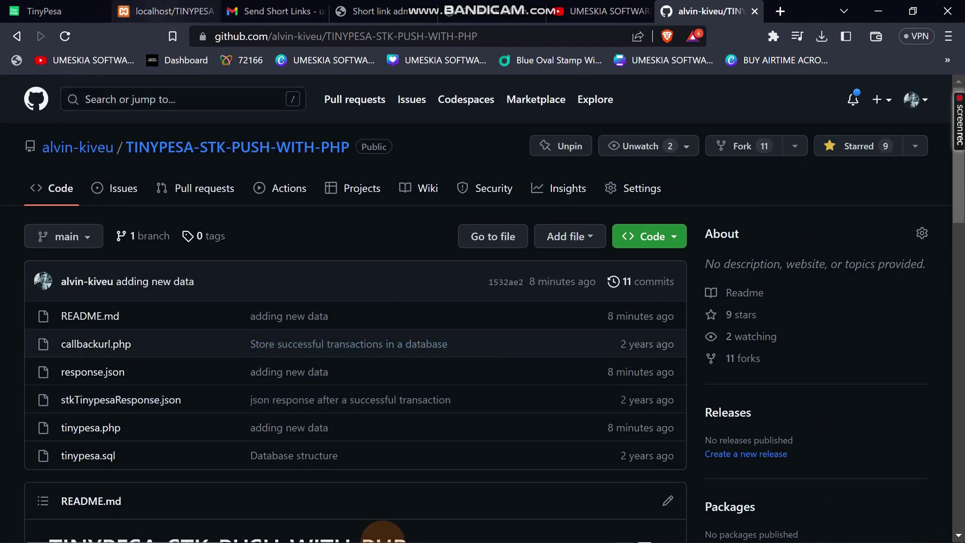
Bring up tinypesa.php in VS Code and select its placeholder phone number value.
mouse_move(462, 535)
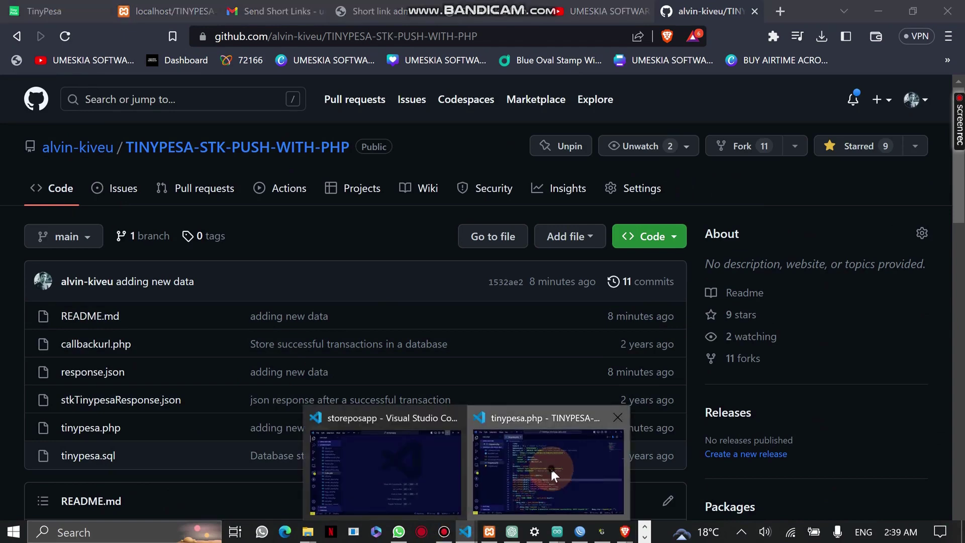
left_click(551, 467)
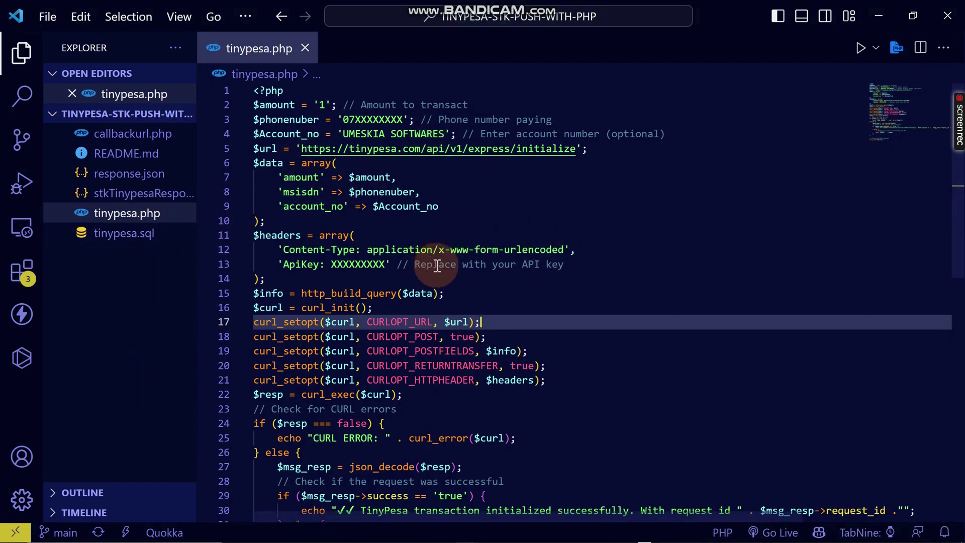
double_click(370, 119)
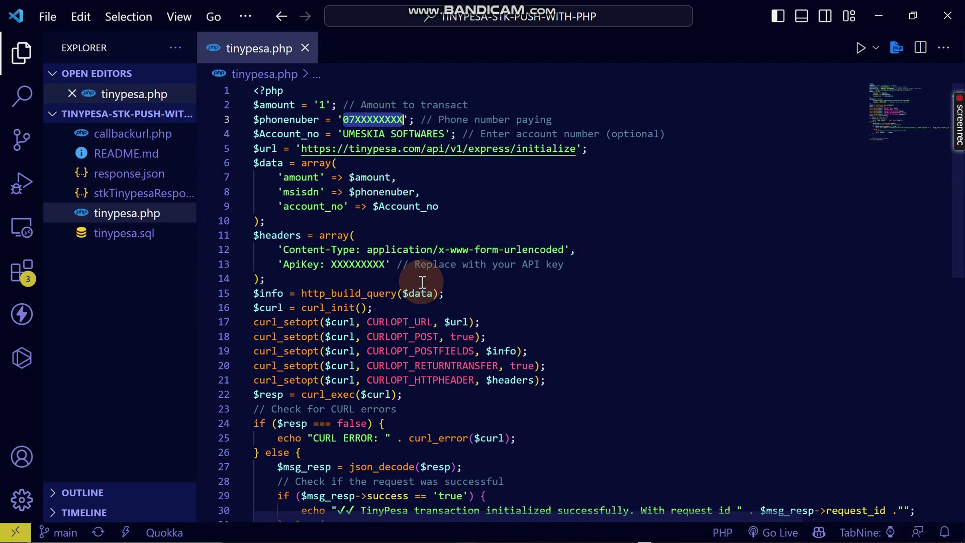
Return to the browser's TinyPesa tab.
mouse_move(402, 540)
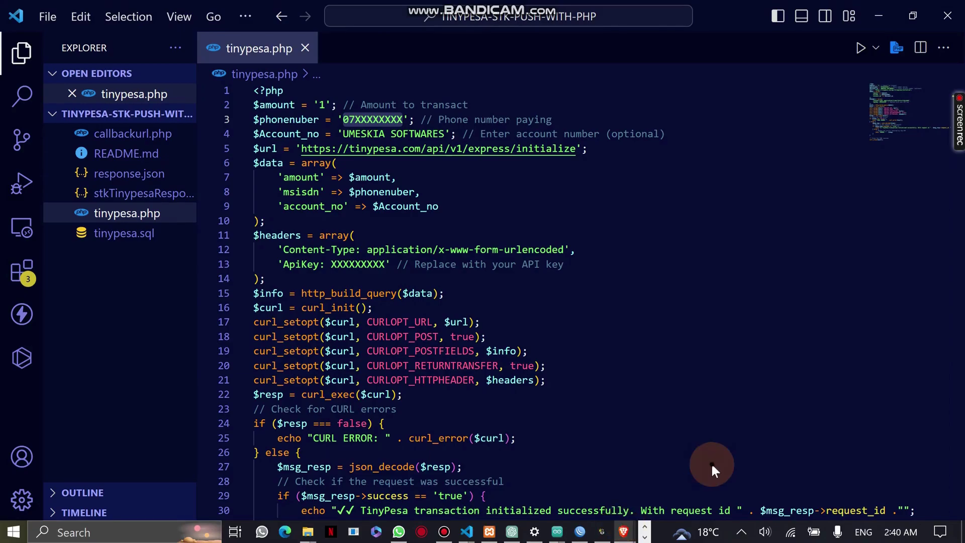
left_click(623, 531)
left_click(62, 9)
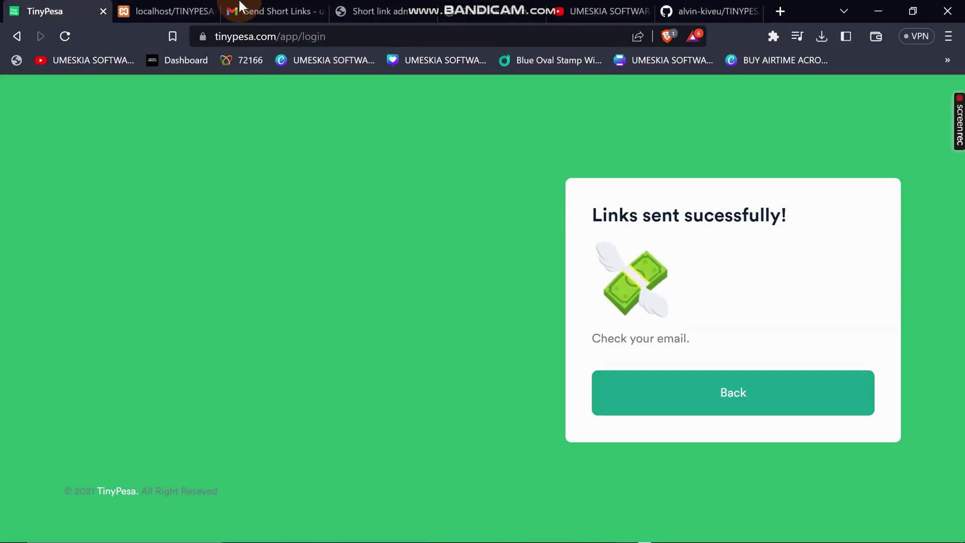
Open the Developers page in the short link admin and copy the API key.
left_click(401, 11)
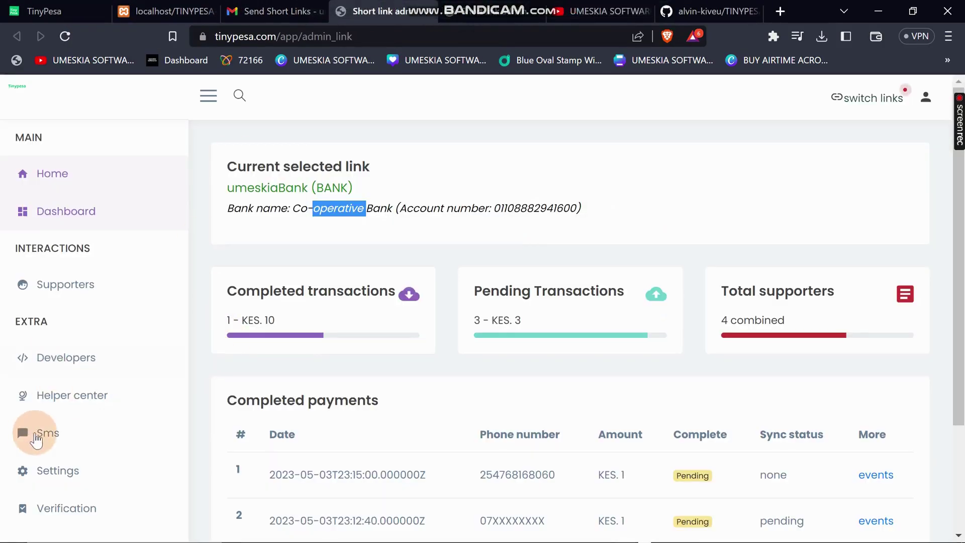
scroll(70, 302, "down", 3)
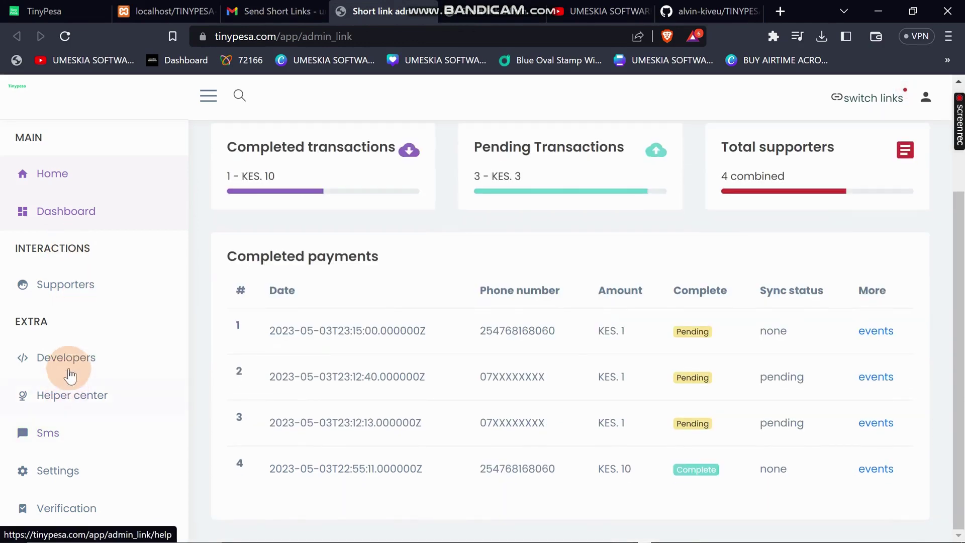
left_click(72, 360)
scroll(455, 327, "down", 2)
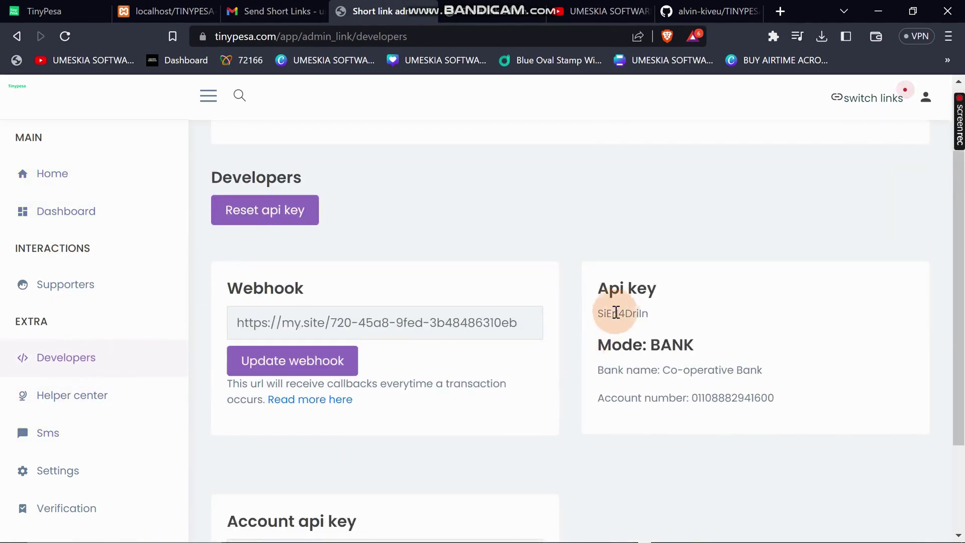
double_click(618, 312)
right_click(619, 312)
left_click(639, 321)
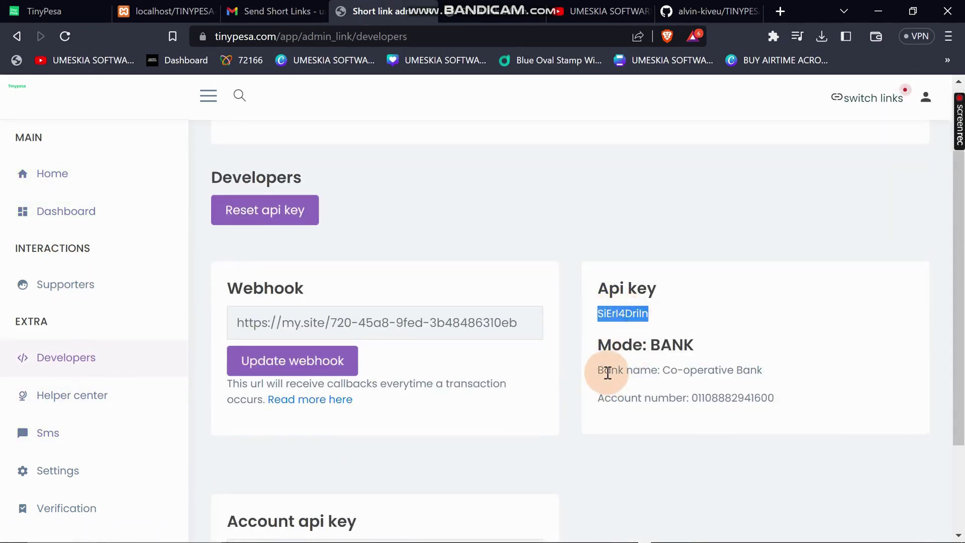
Copy the API key again from its context menu to be sure it's on the clipboard.
scroll(604, 312, "down", 2)
left_click_drag(601, 269, 663, 271)
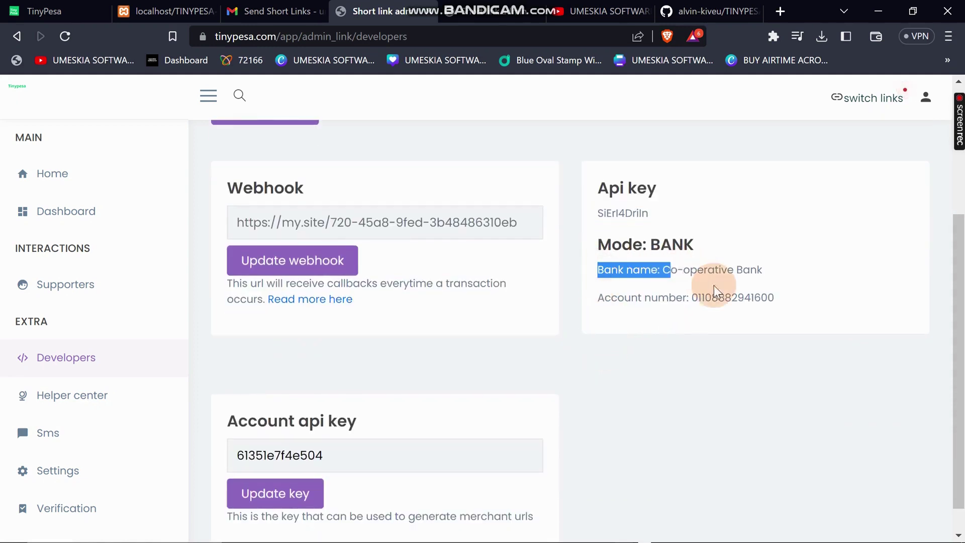
left_click(620, 301)
scroll(477, 337, "up", 4)
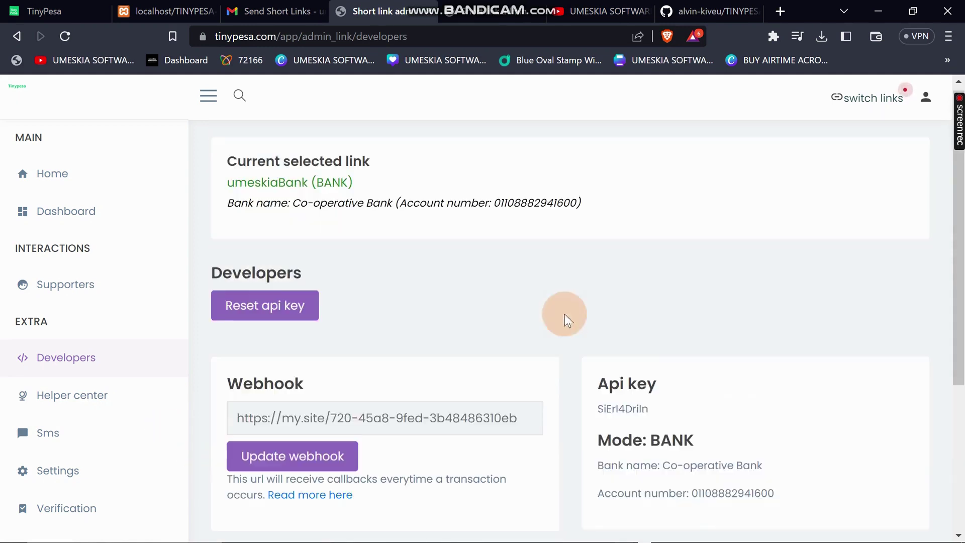
right_click(621, 408)
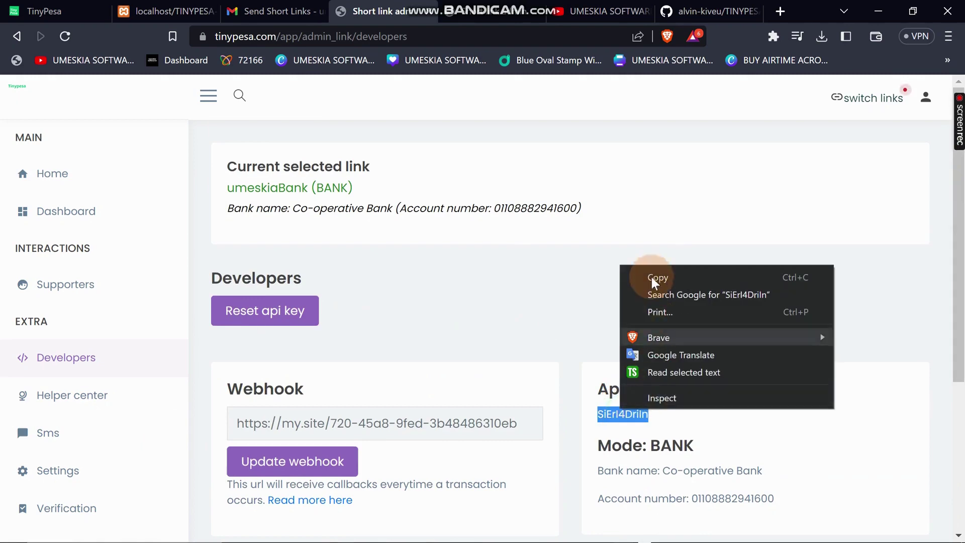
left_click(650, 276)
scroll(319, 385, "down", 5)
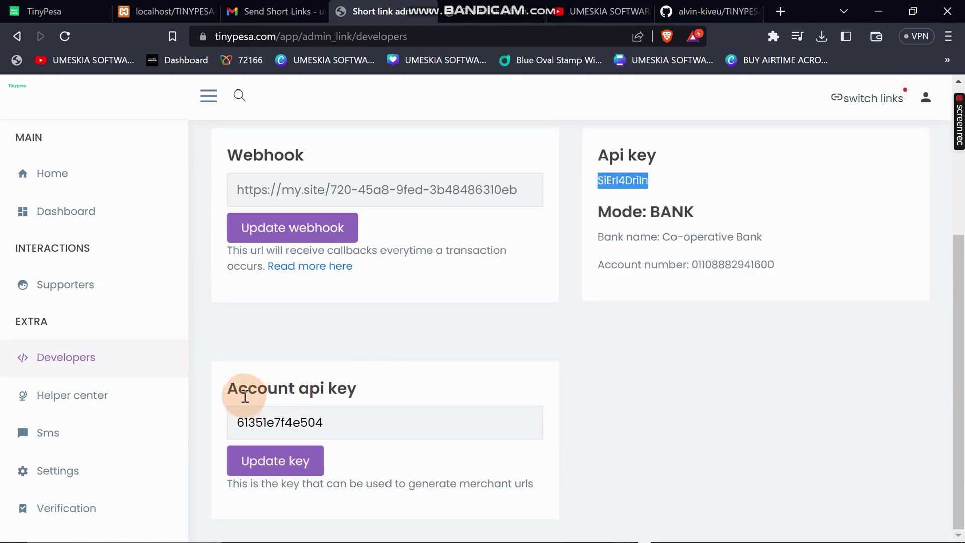
scroll(578, 321, "up", 4)
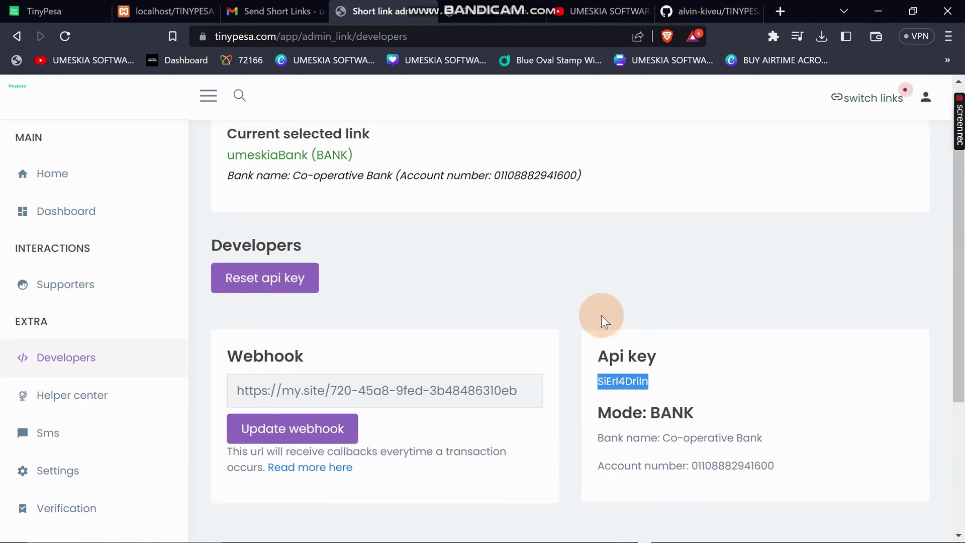
right_click(619, 377)
left_click(653, 385)
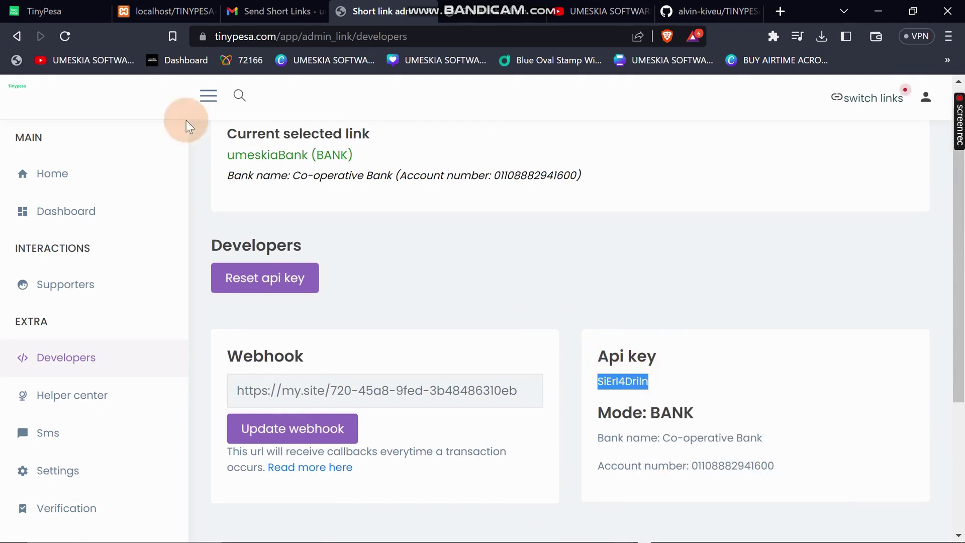
left_click(469, 531)
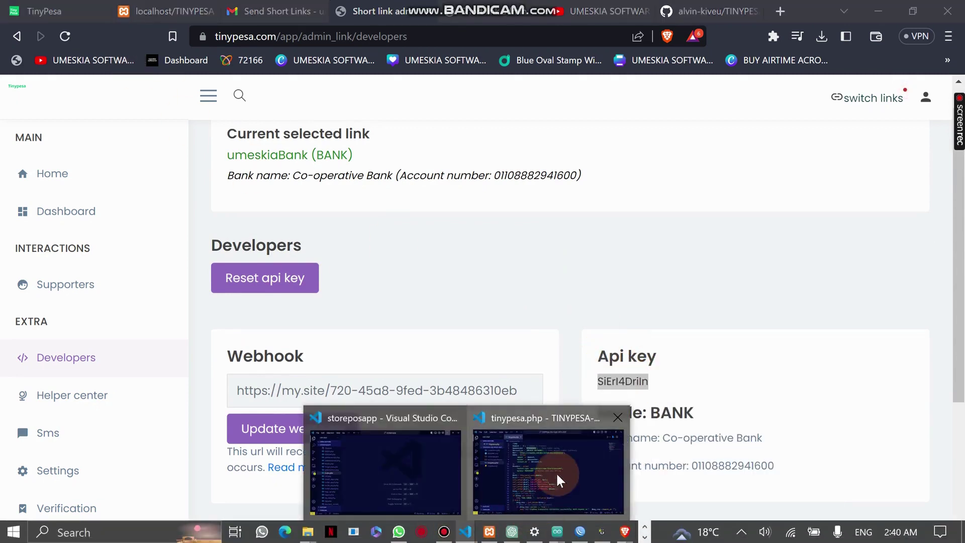
Paste the copied API key over the placeholder on line 13 of tinypesa.php.
left_click(558, 478)
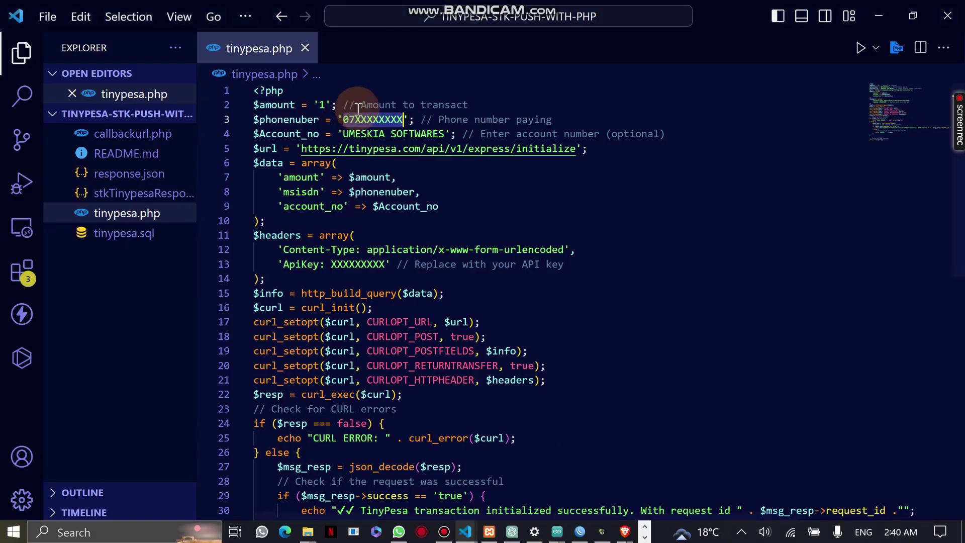
double_click(356, 262)
key("ctrl+v")
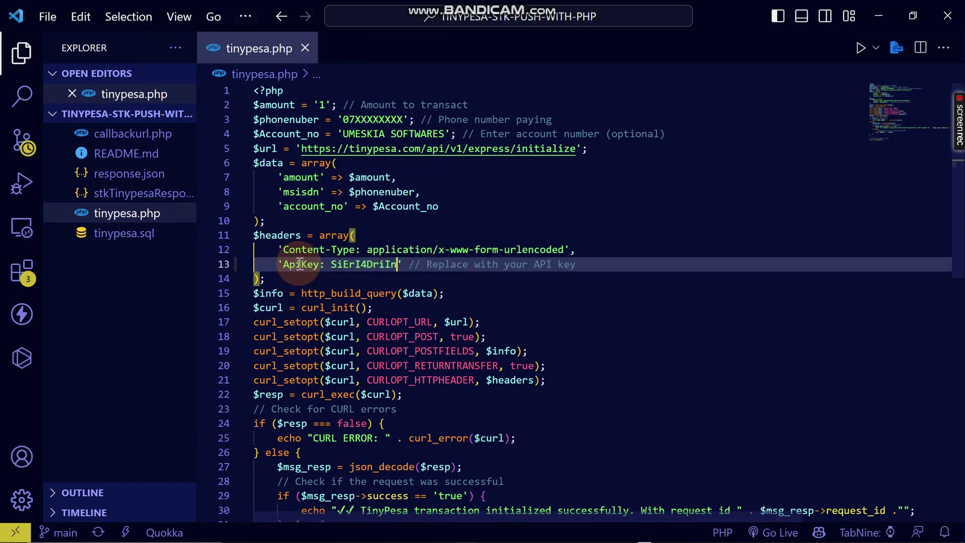
double_click(368, 261)
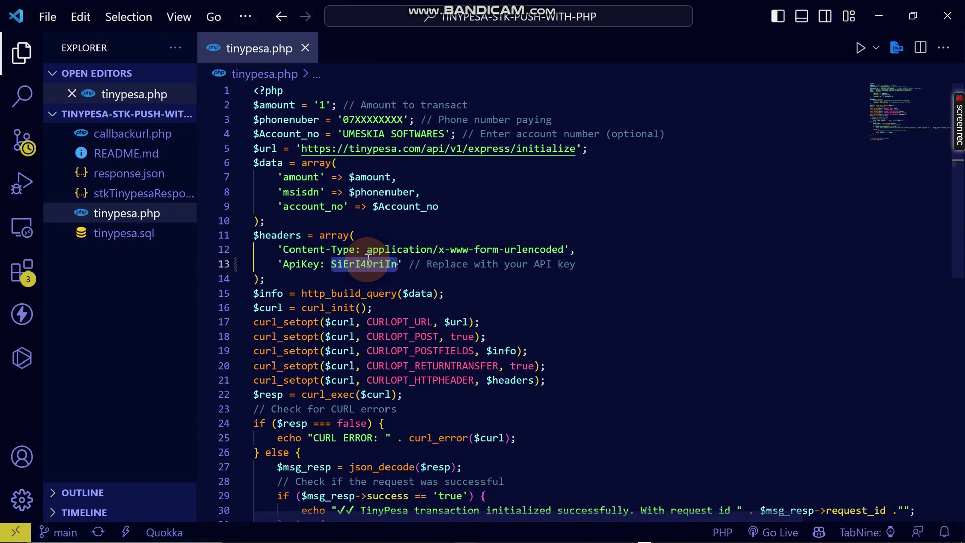
left_click(452, 134)
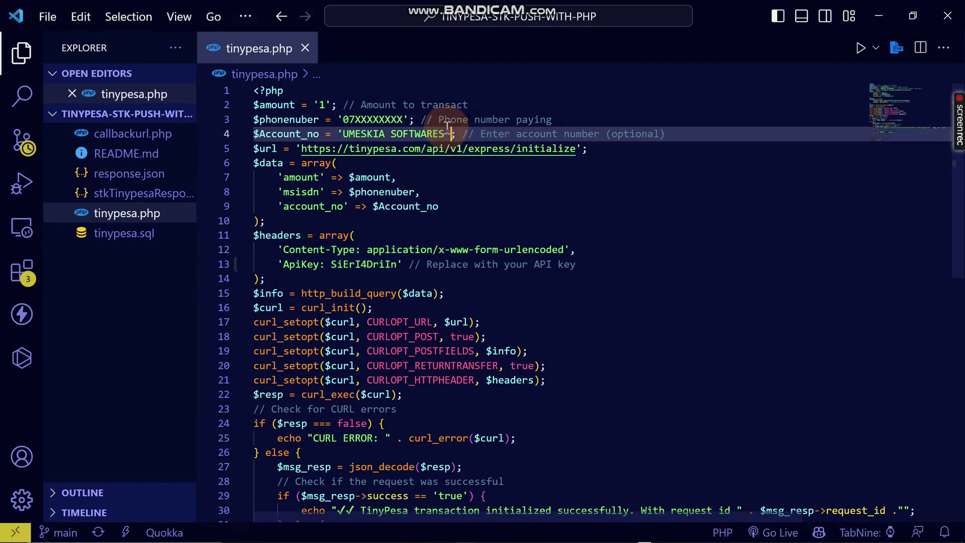
Replace the placeholder phone number with the real paying number and save tinypesa.php.
left_click(406, 119)
key("BackSpace")
key("BackSpace")
key("BackSpace")
key("BackSpace")
key("BackSpace")
key("BackSpace")
key("BackSpace")
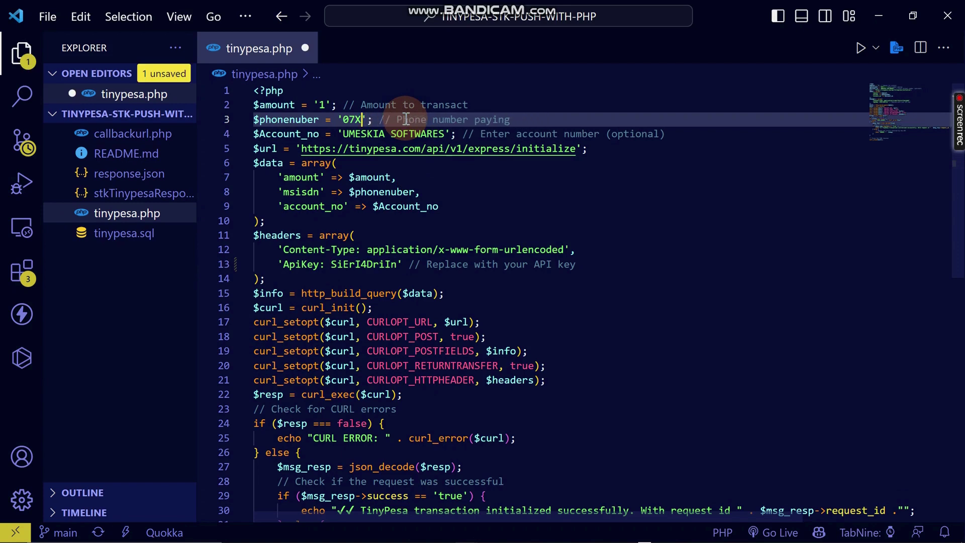
key("BackSpace")
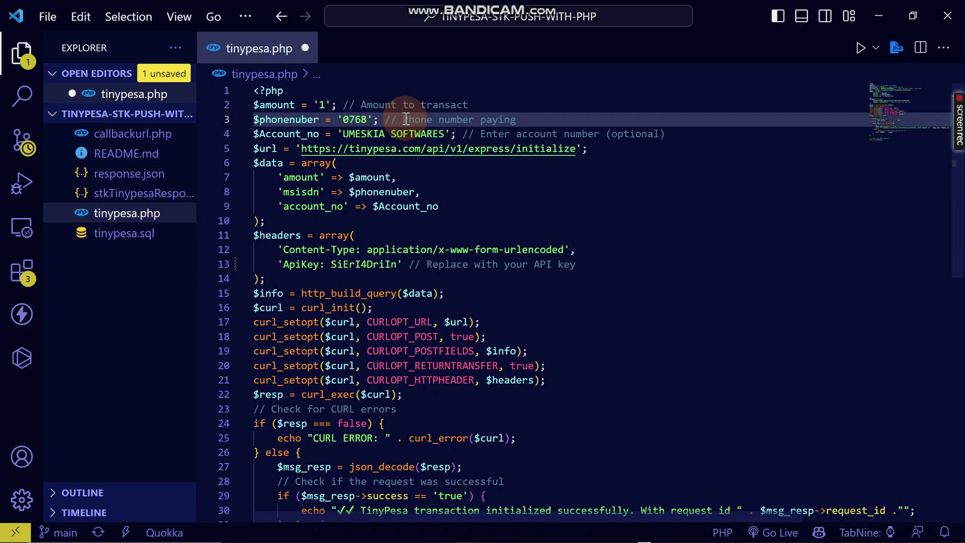
type("681680")
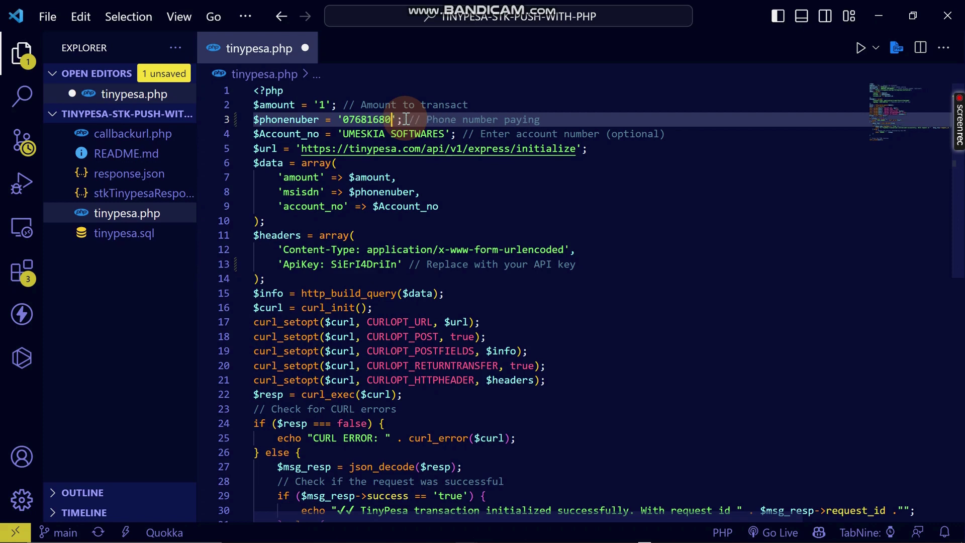
type("60")
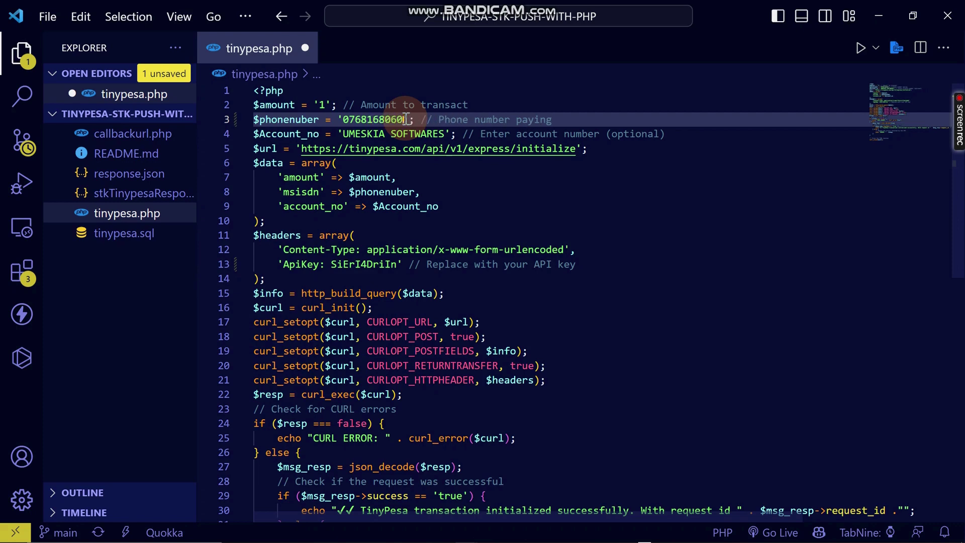
key("ctrl+s")
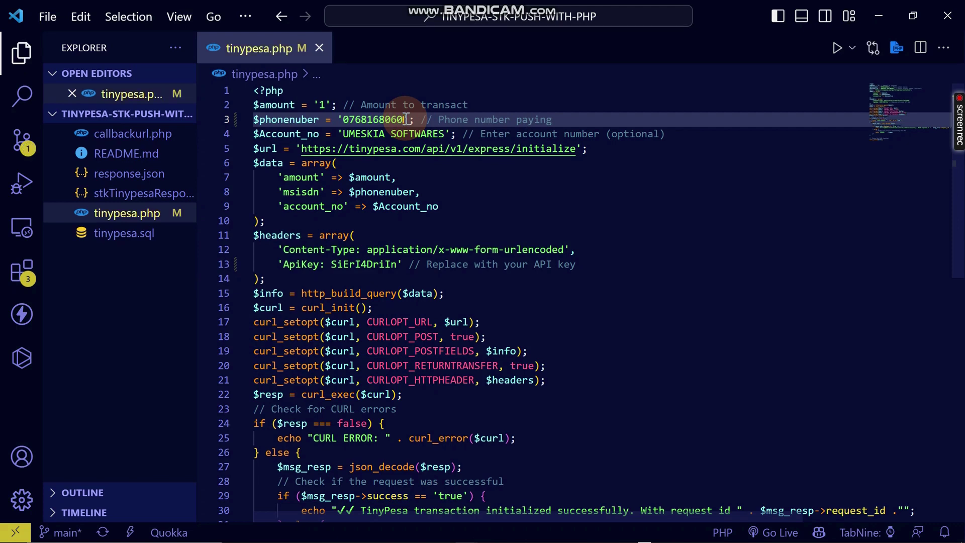
Look over the edited phone number and the SOFTWARES value on line 4.
left_click(355, 119)
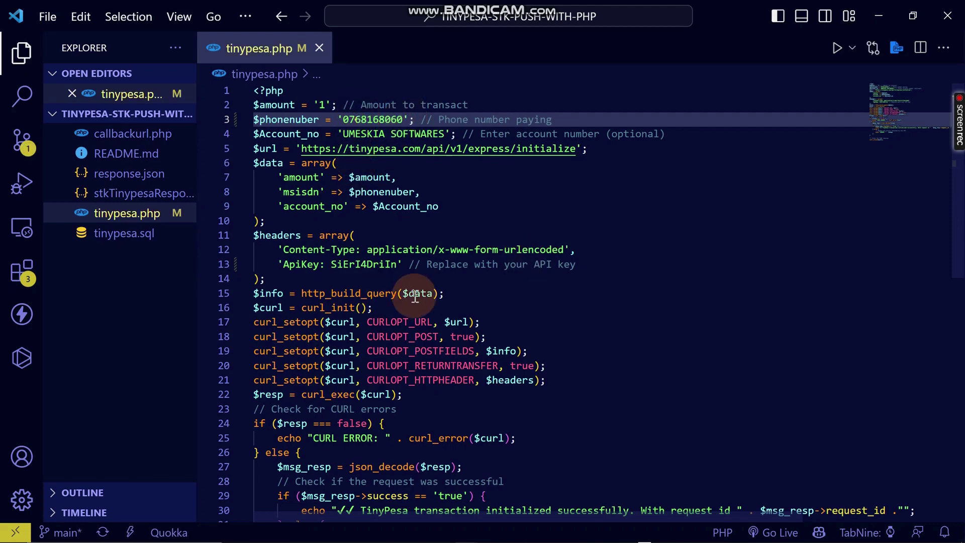
mouse_move(415, 297)
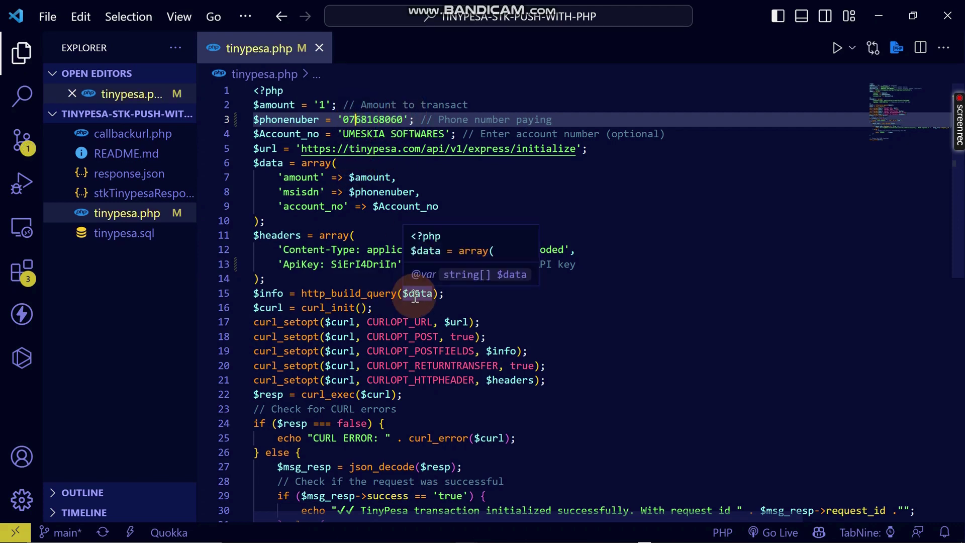
double_click(381, 121)
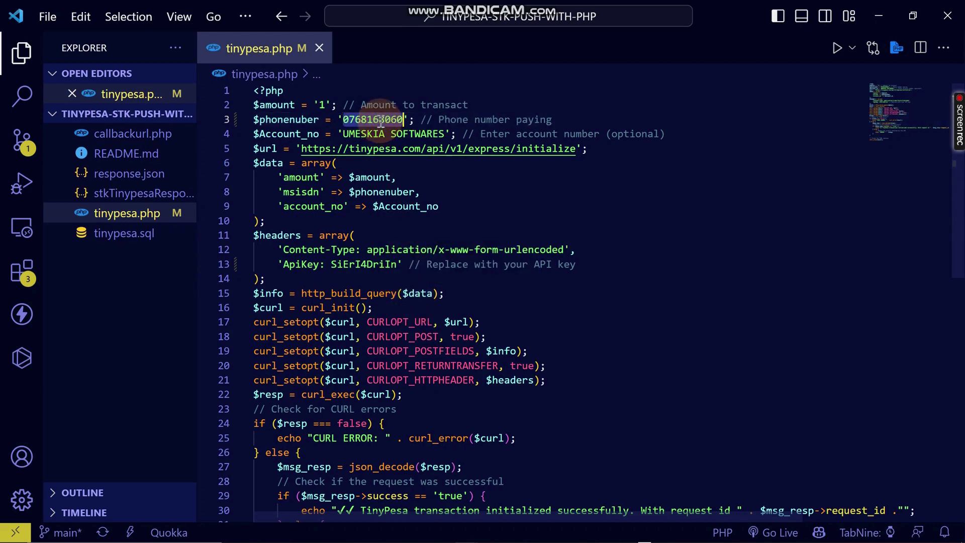
double_click(417, 130)
left_click(626, 134)
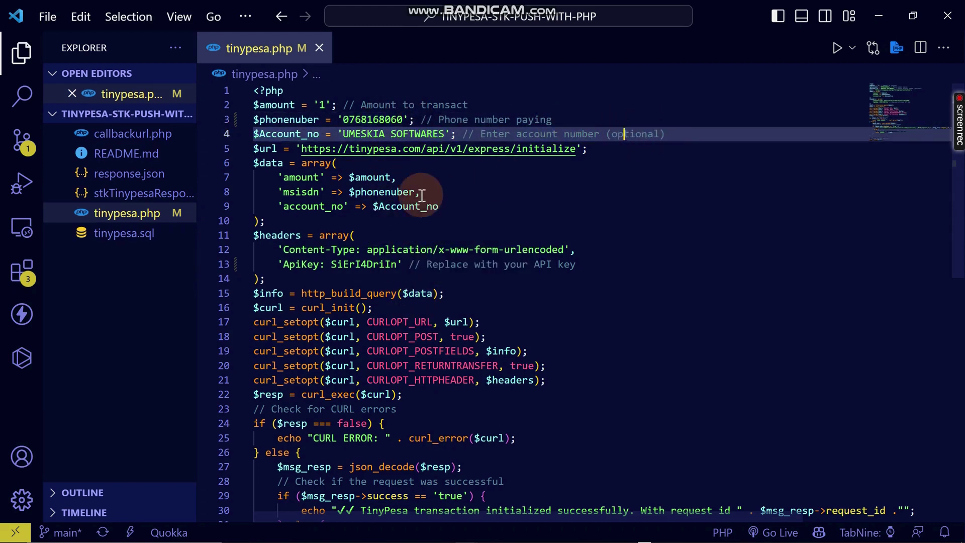
double_click(625, 134)
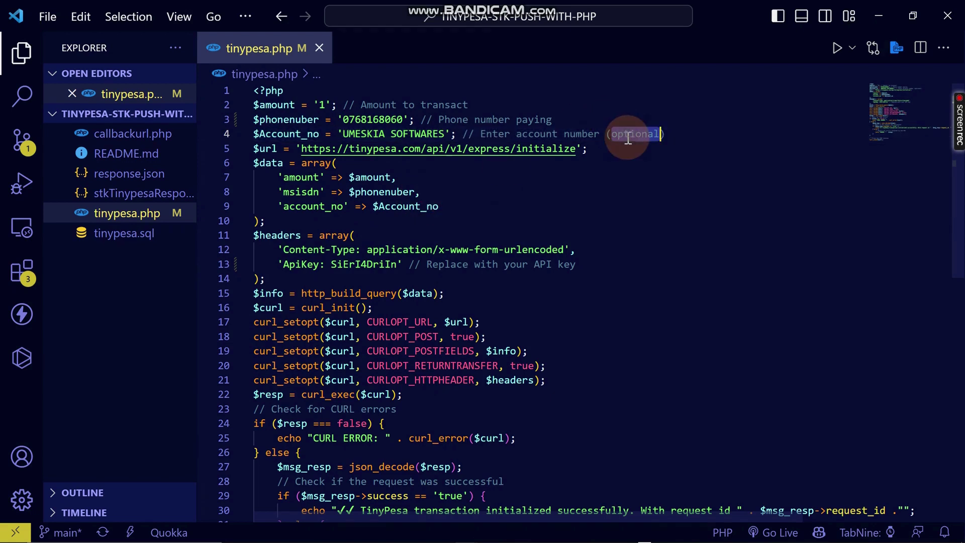
double_click(403, 132)
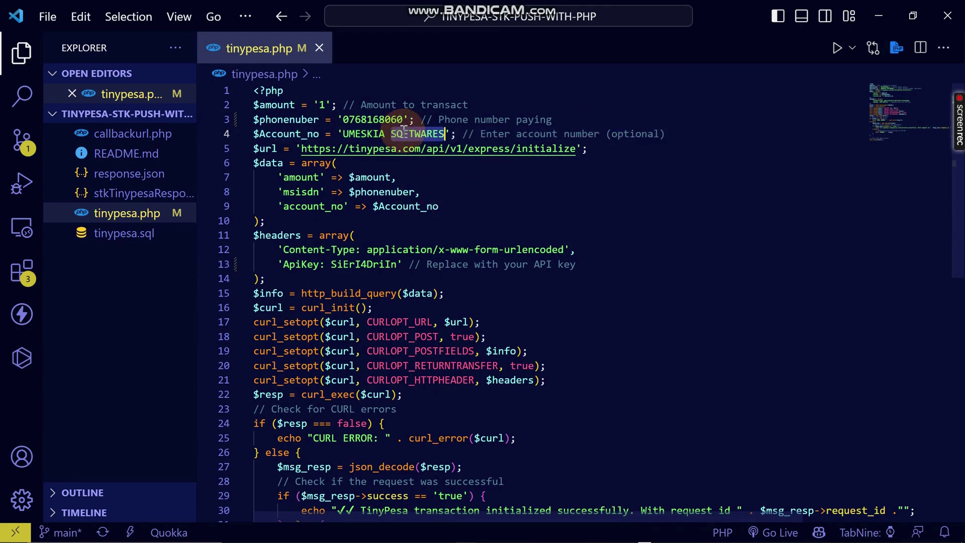
scroll(423, 258, "down", 4)
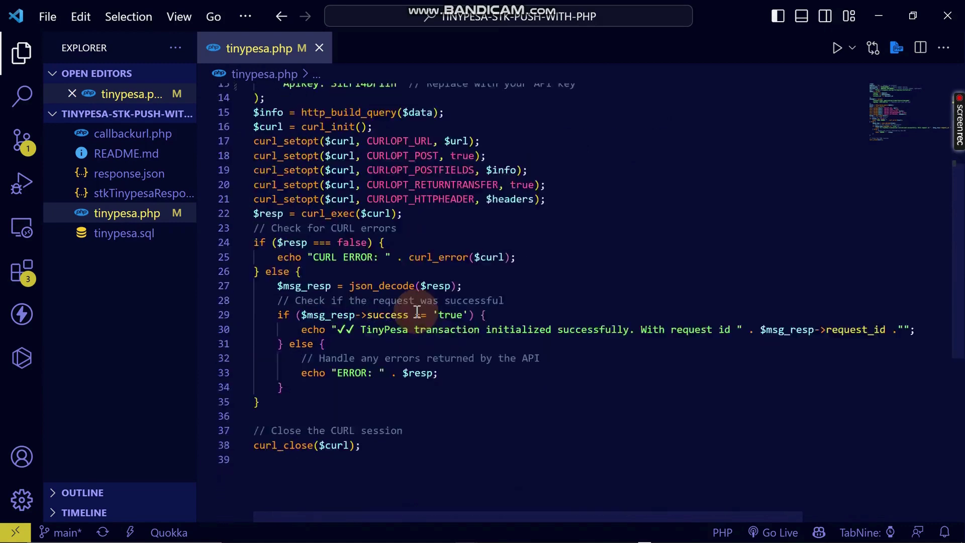
scroll(370, 271, "up", 2)
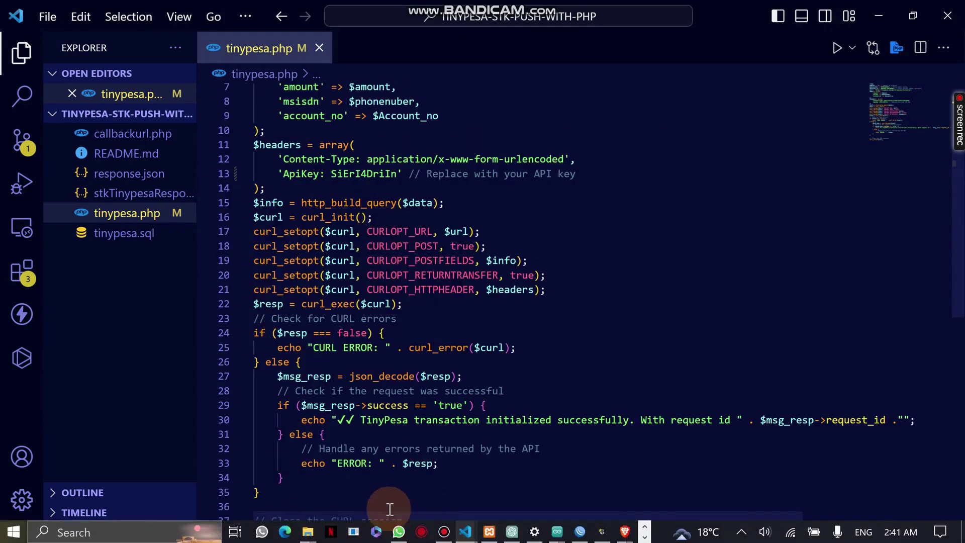
scroll(397, 498, "down", 4)
scroll(392, 422, "up", 4)
scroll(392, 413, "up", 2)
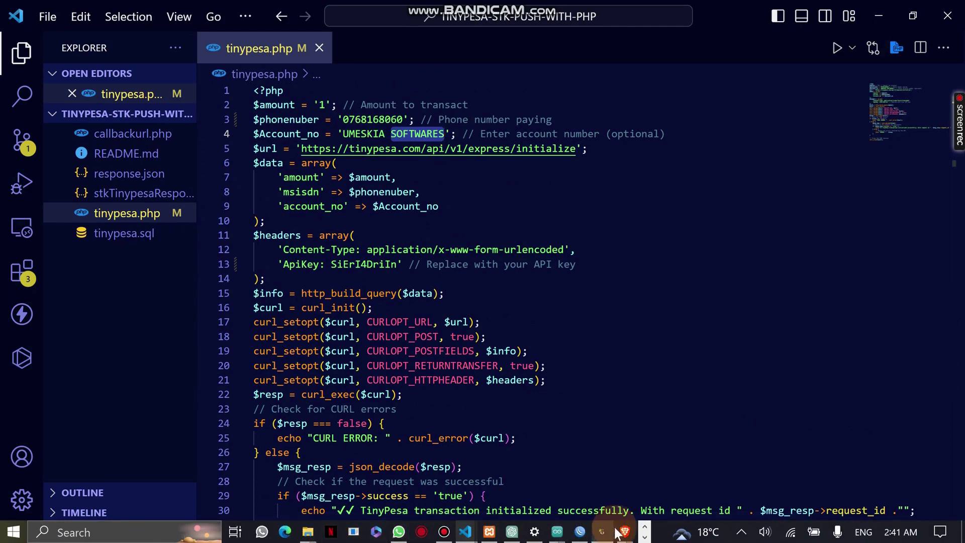
Load the localhost/TINYPESA-STK-PUSH-WITH-PHP/ folder listing in Brave.
mouse_move(624, 532)
left_click(674, 470)
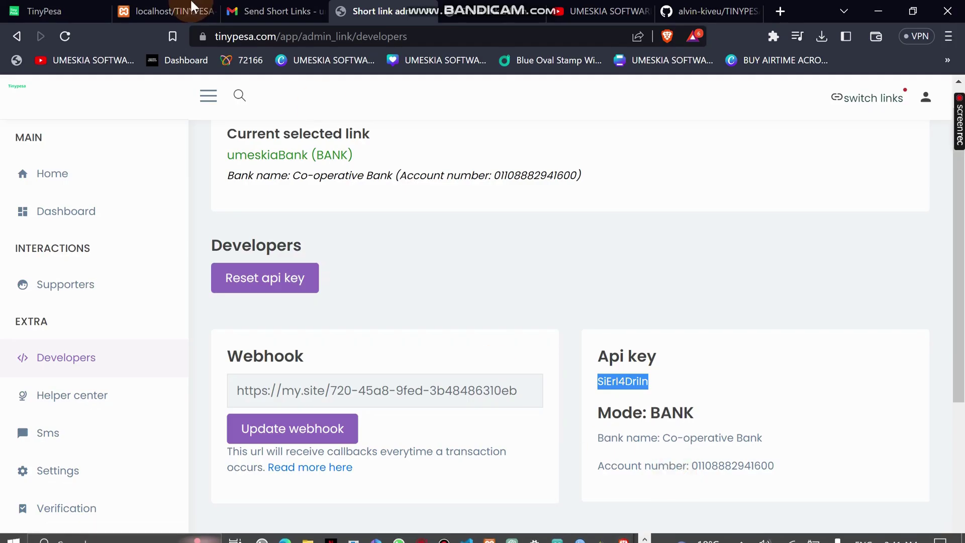
left_click(171, 11)
left_click_drag(274, 36, 421, 36)
left_click(495, 36)
left_click(422, 40, "shift")
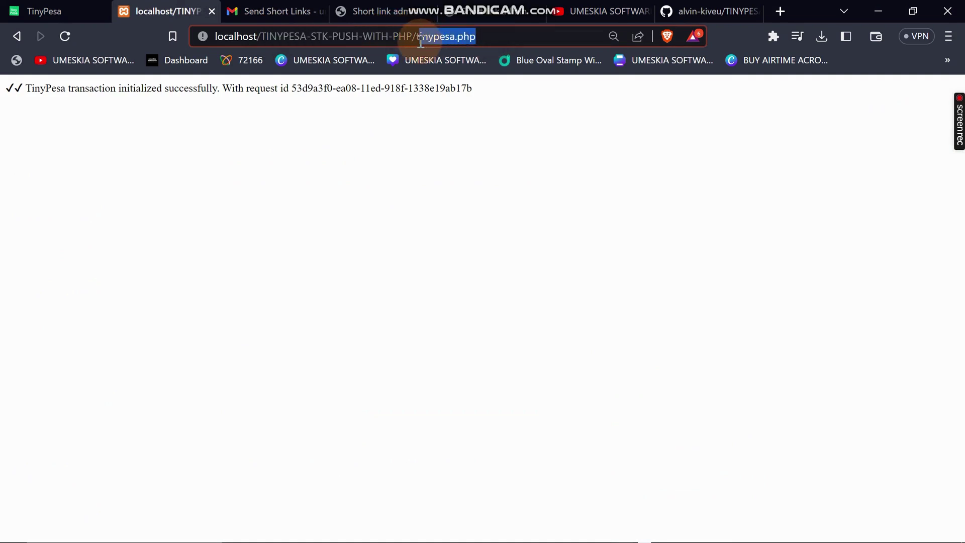
key("BackSpace")
key("Return")
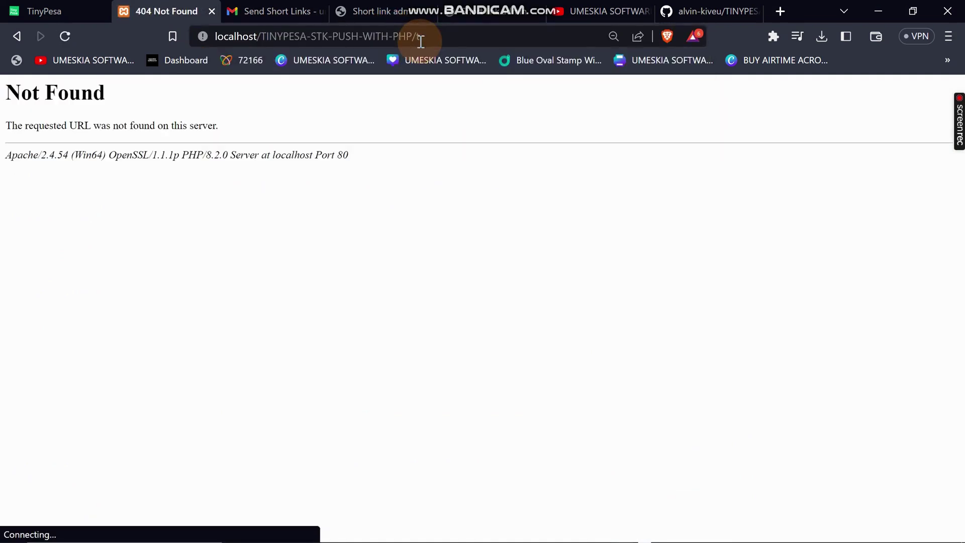
left_click(468, 39)
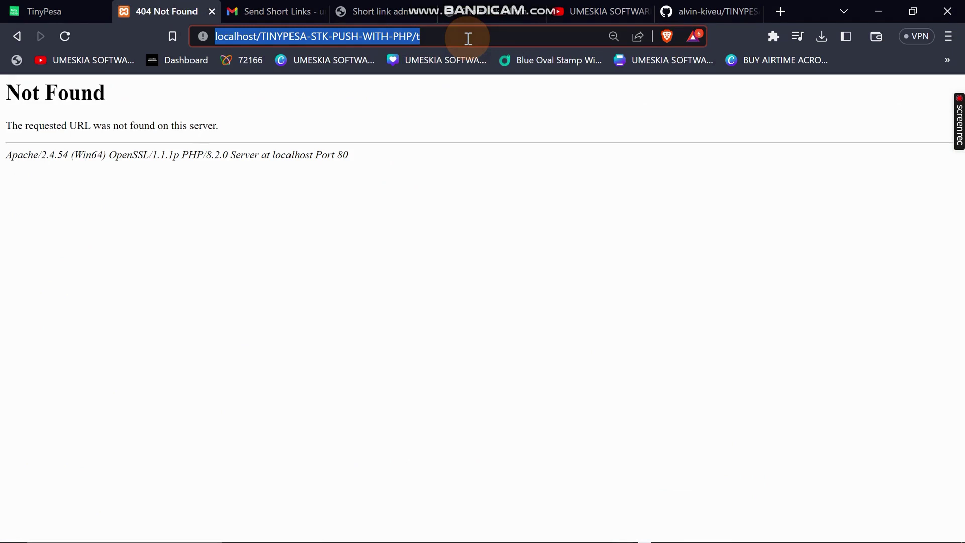
left_click(468, 39)
key("BackSpace")
key("Return")
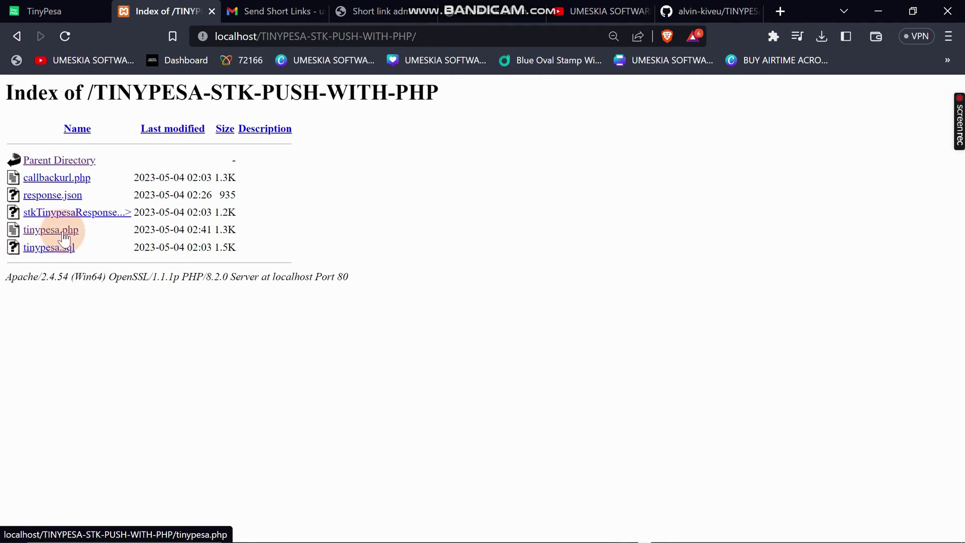
Run tinypesa.php from the folder listing to trigger a new STK push.
mouse_move(538, 533)
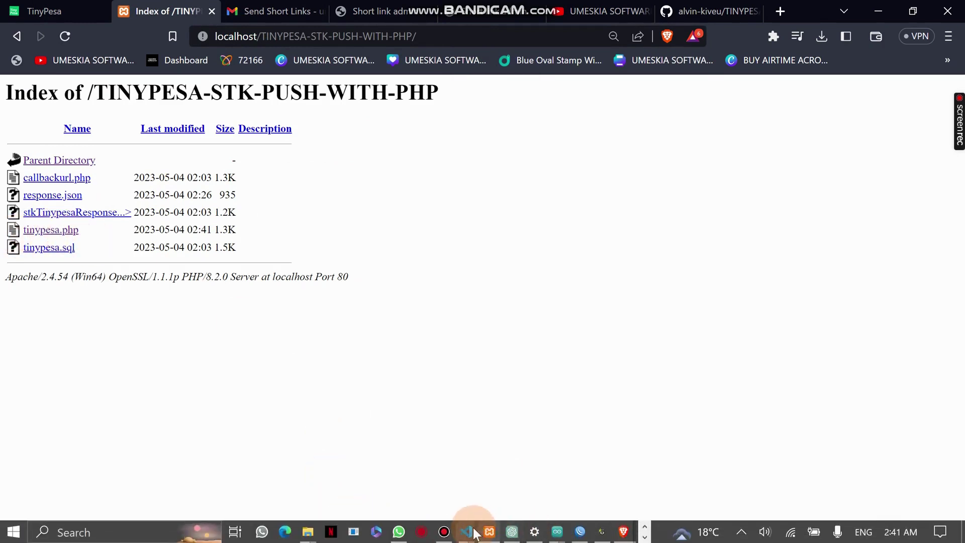
mouse_move(474, 534)
left_click(526, 492)
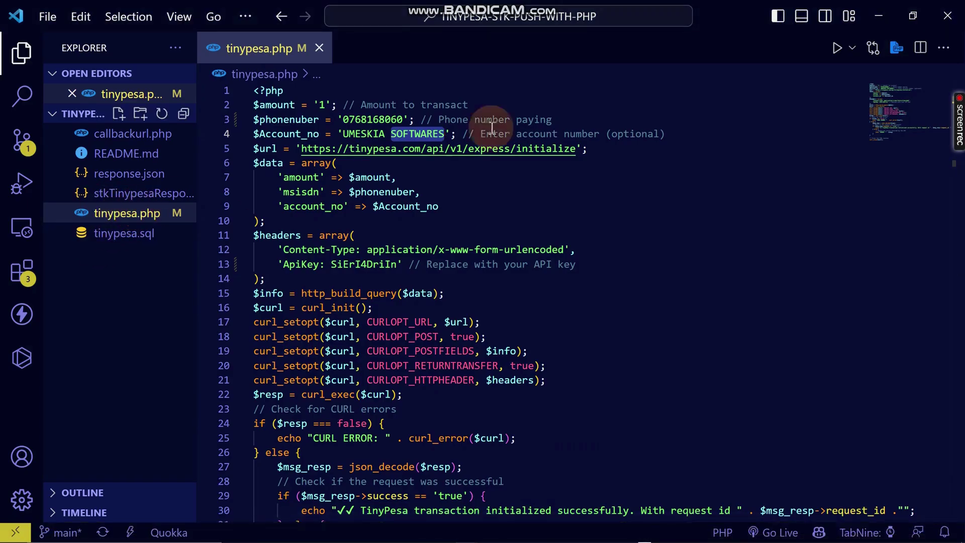
key("alt+Tab")
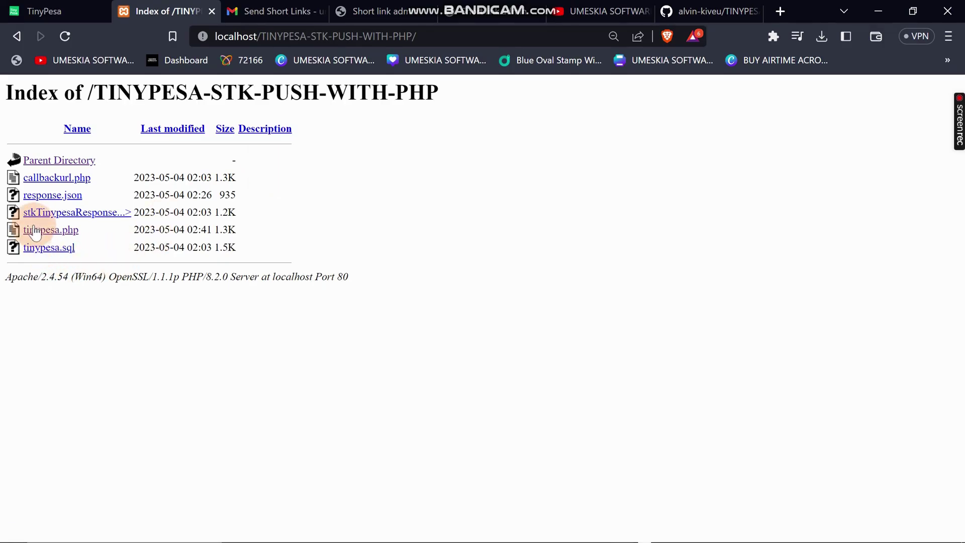
left_click(37, 230)
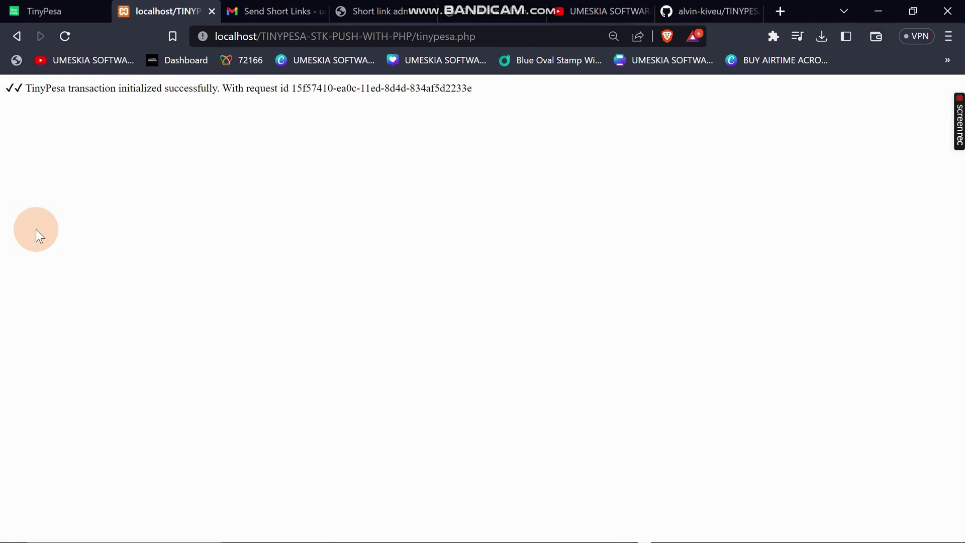
Highlight the STK push success message and the word TinyPesa, then go to the GitHub repository tab.
left_click_drag(27, 89, 103, 89)
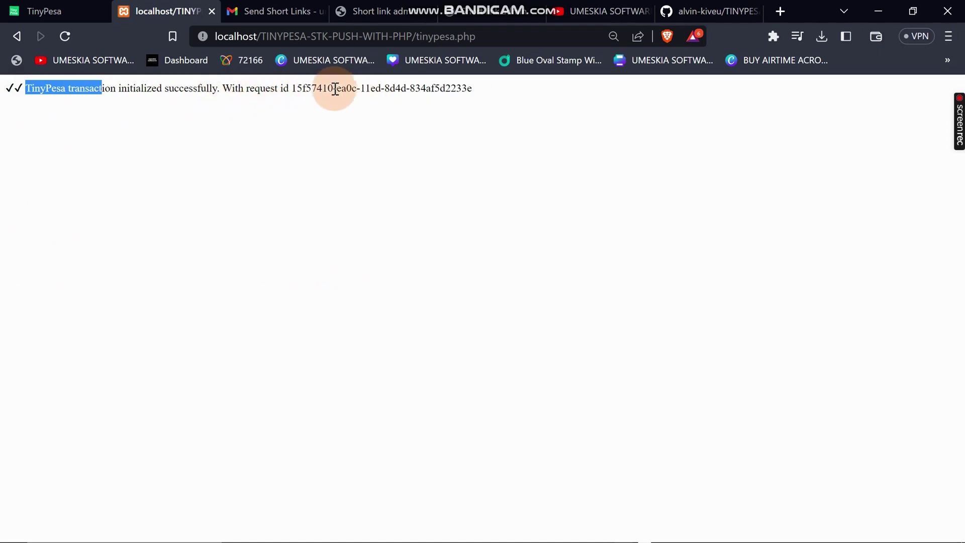
triple_click(388, 88)
mouse_move(420, 524)
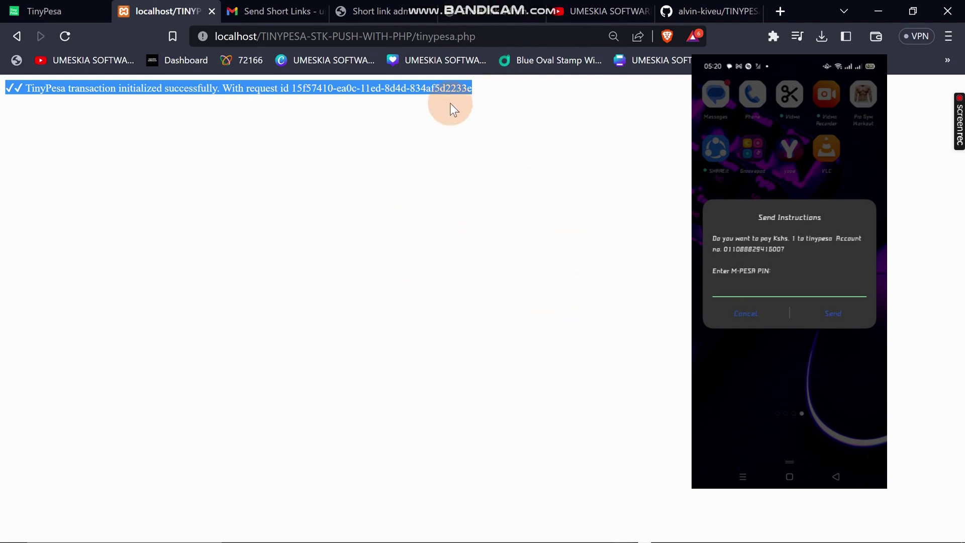
left_click(101, 83)
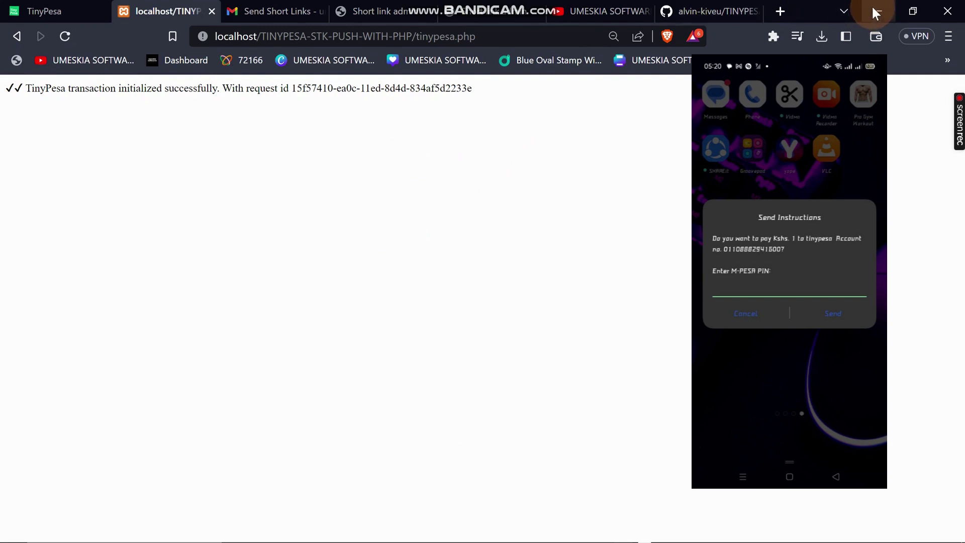
double_click(46, 88)
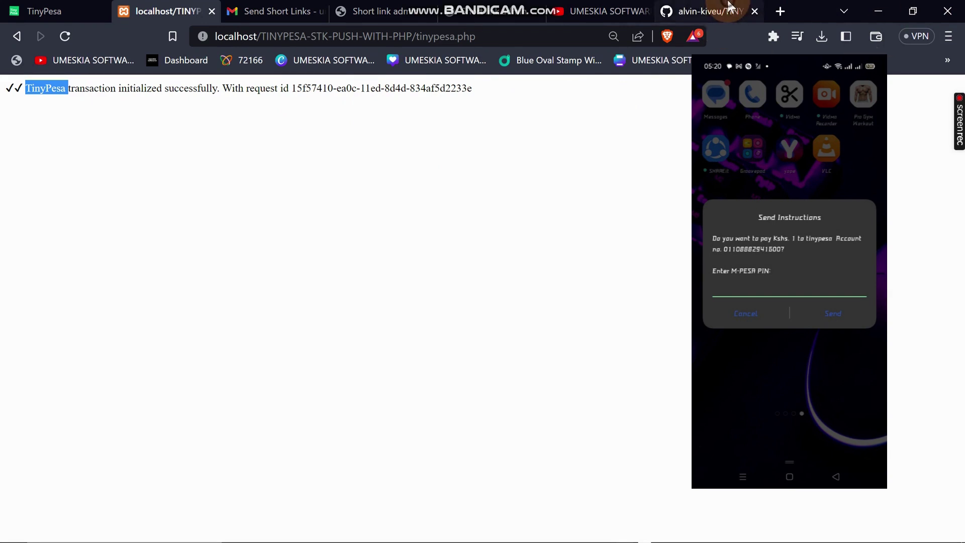
left_click(714, 11)
Scroll the TINYPESA-STK-PUSH-WITH-PHP README and follow its 'here' link to the hosted demo.
scroll(218, 257, "down", 3)
scroll(218, 258, "down", 5)
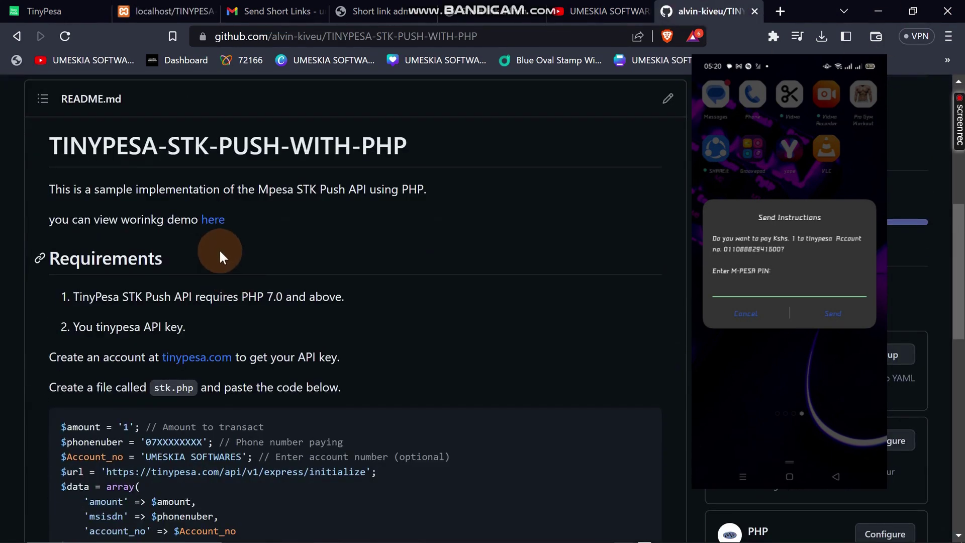
left_click(213, 223)
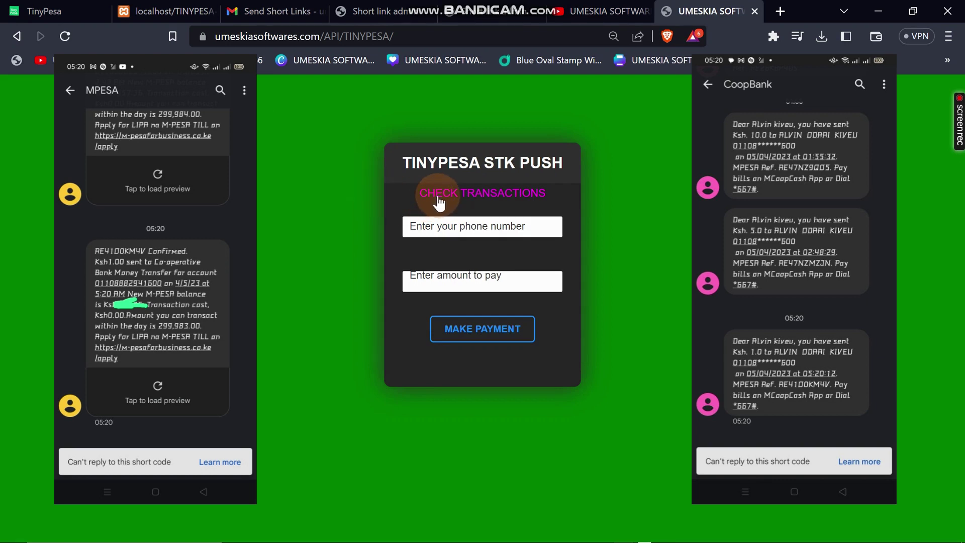
Open the demo's CHECK TRANSACTIONS table and select the first row's phone number.
left_click(433, 44)
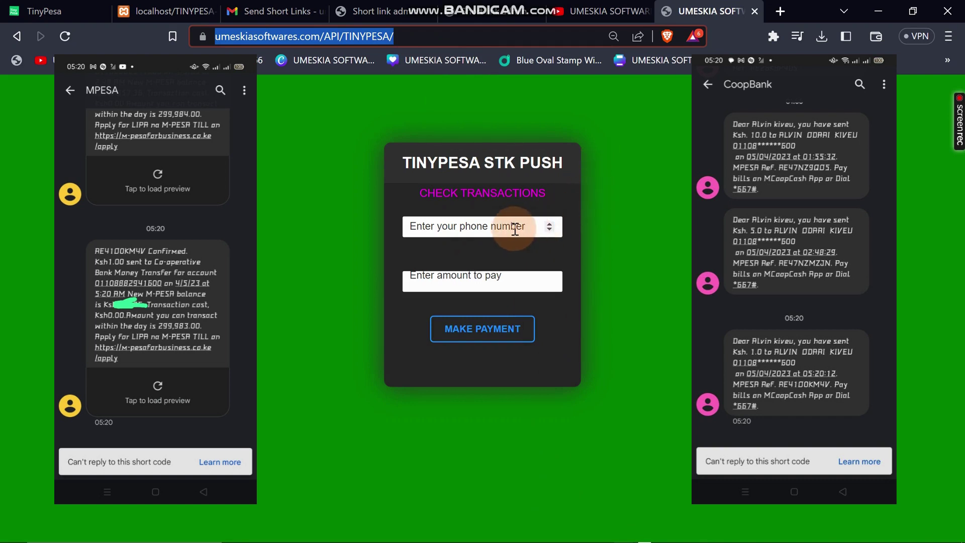
left_click(495, 201)
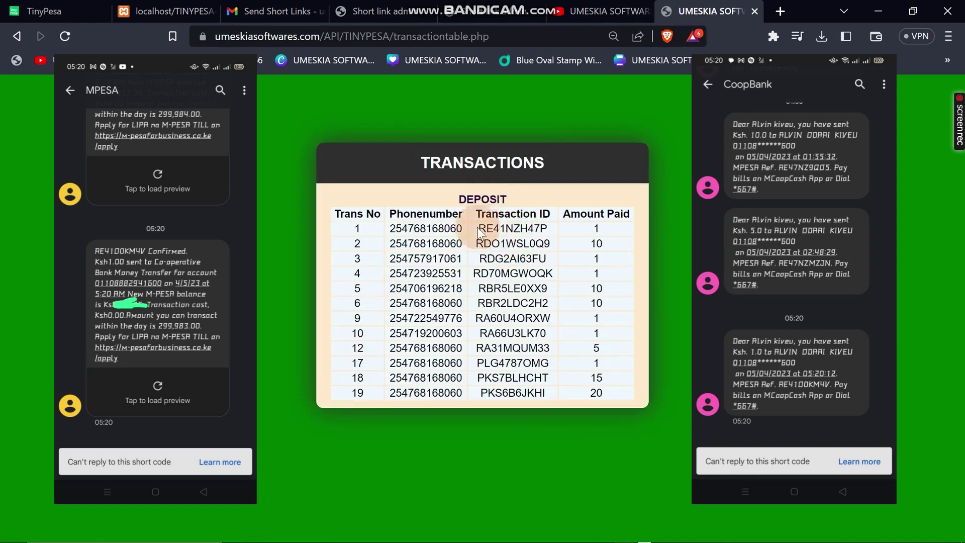
left_click_drag(345, 228, 572, 231)
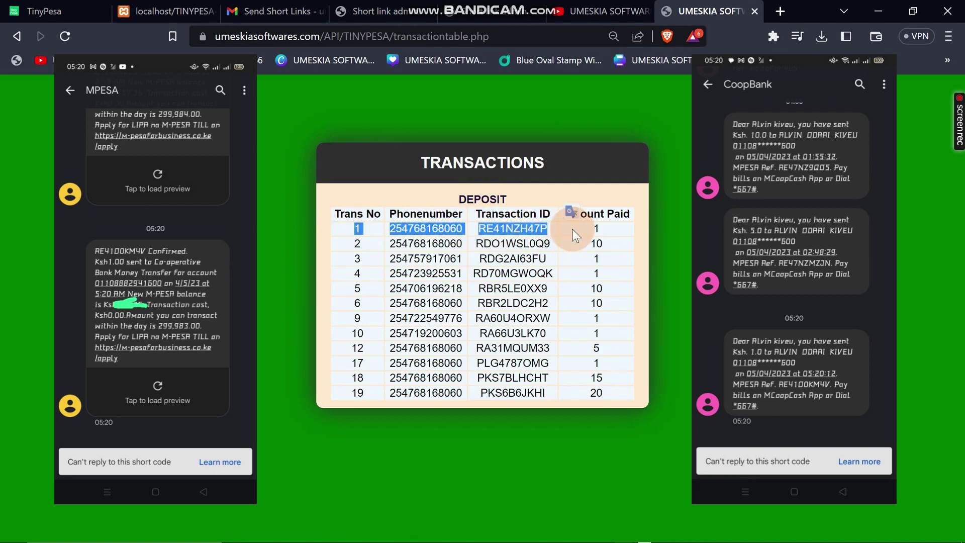
double_click(416, 227)
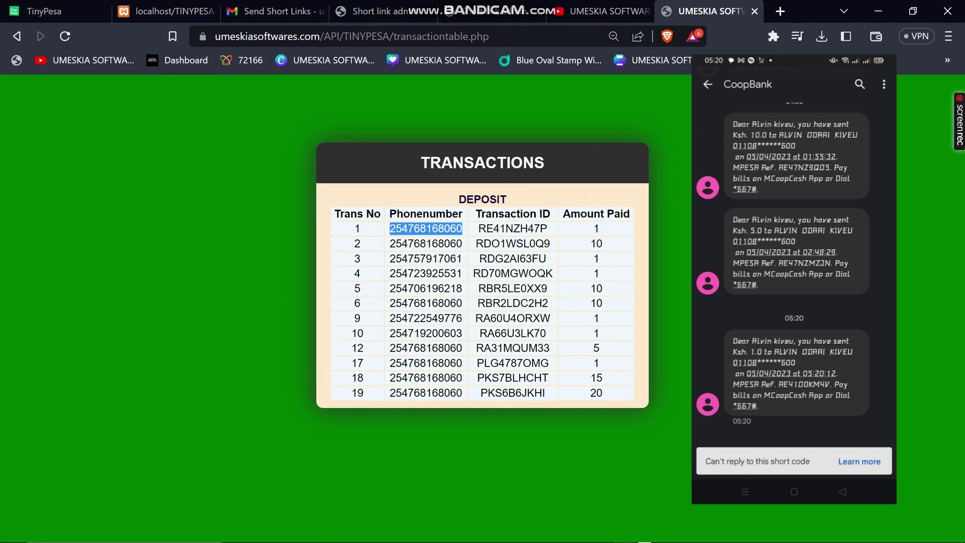
Switch to the other maximized browser window and move through the tabs to cPanel Tools.
key("alt+Tab")
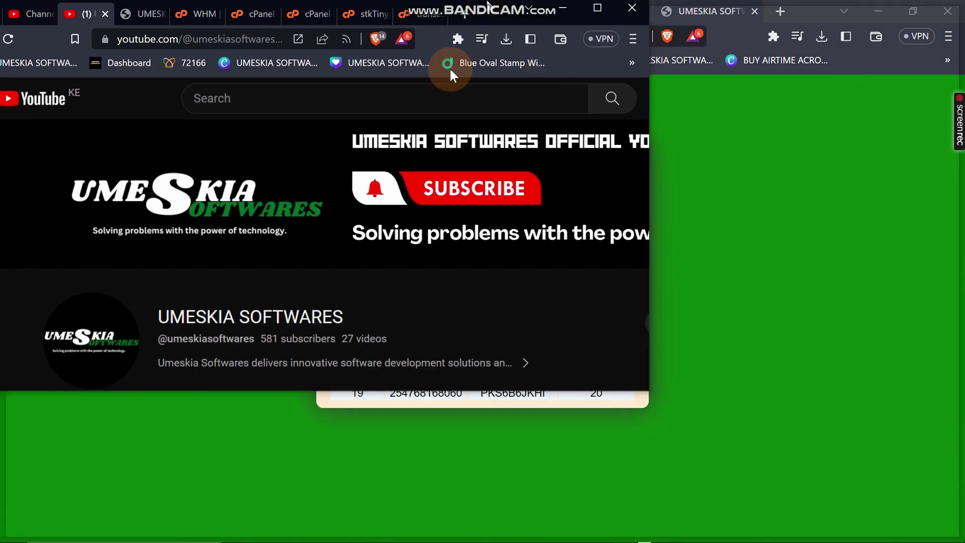
double_click(282, 6)
left_click(291, 2)
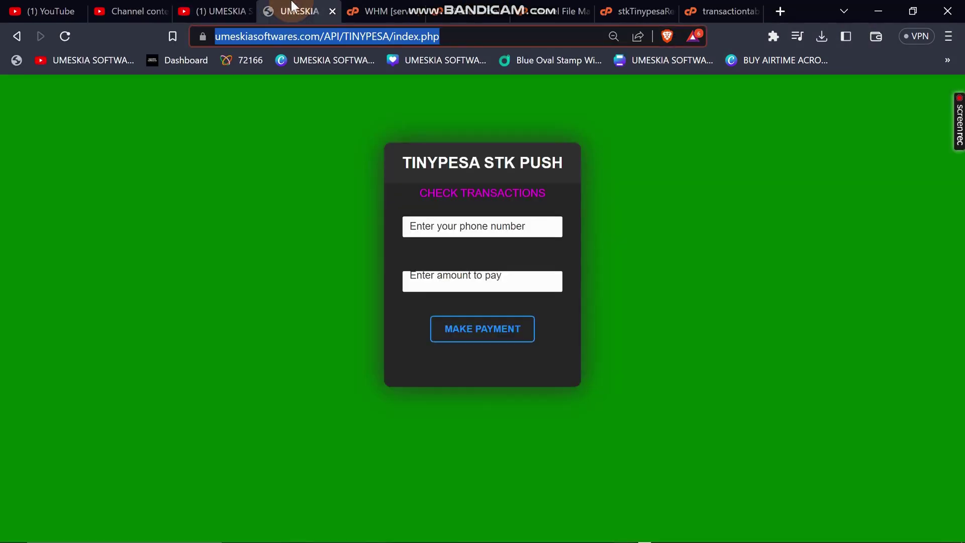
left_click(387, 3)
left_click(497, 13)
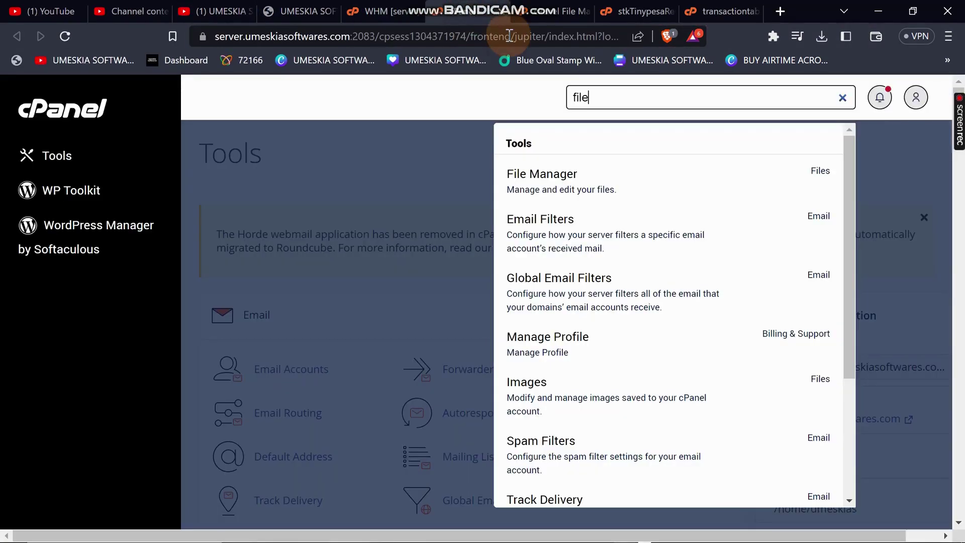
In File Manager, close the JSON callback response and transactiontable.php editors.
left_click(554, 19)
left_click(633, 2)
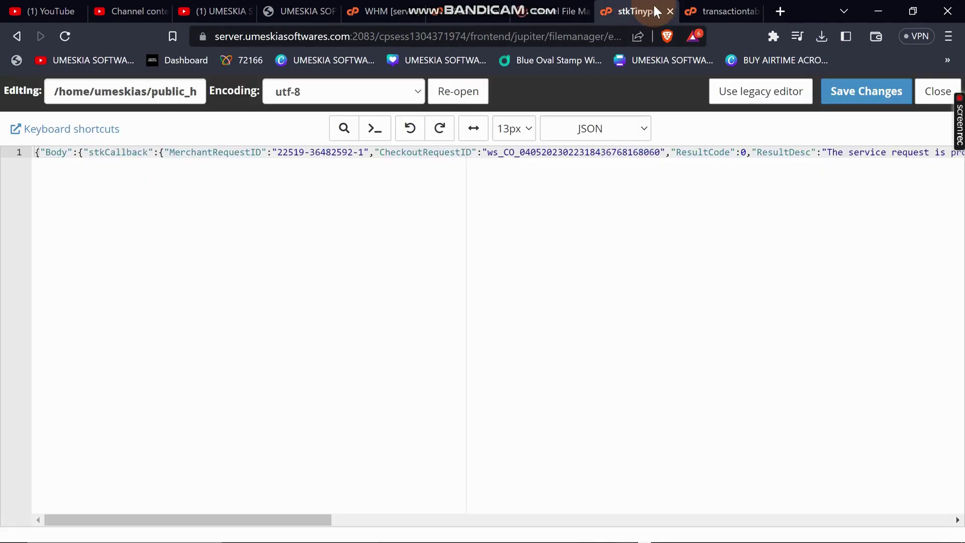
left_click(670, 11)
left_click(668, 10)
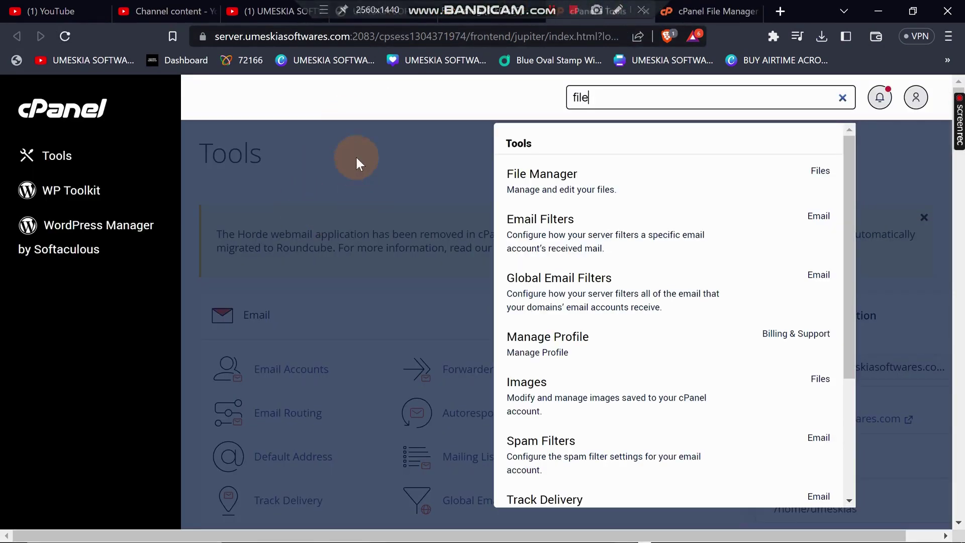
Browse into public_html > API > TINYPESA and select index.php.
left_click(370, 11)
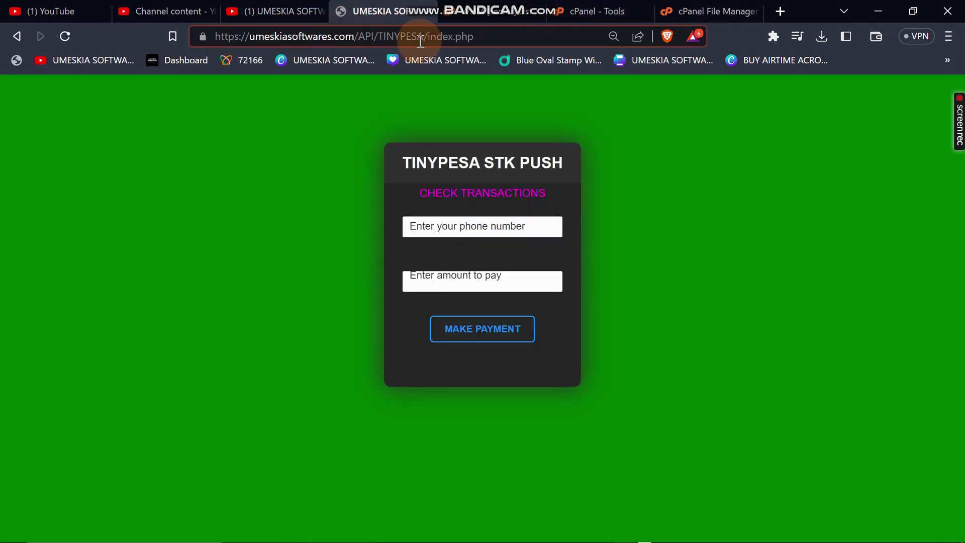
left_click(714, 11)
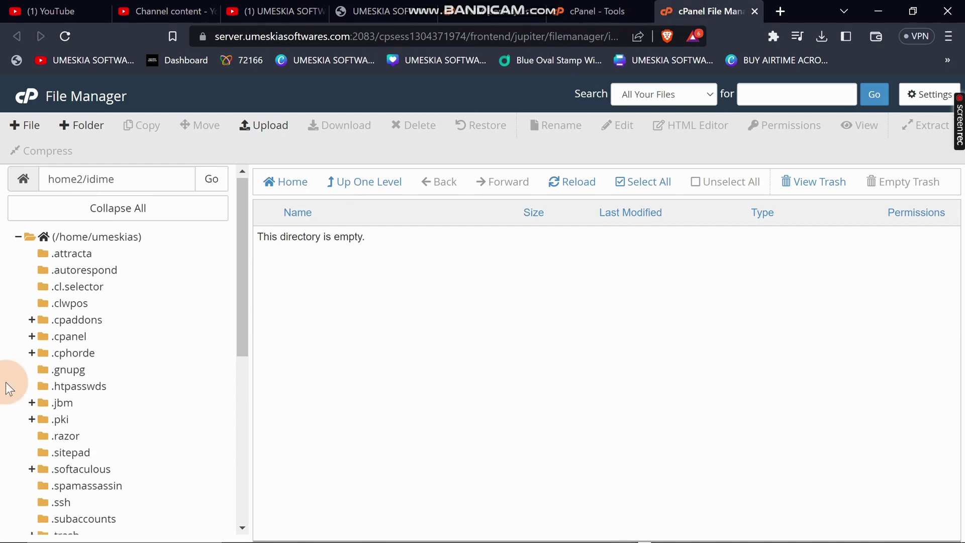
scroll(5, 382, "down", 6)
left_click(74, 405)
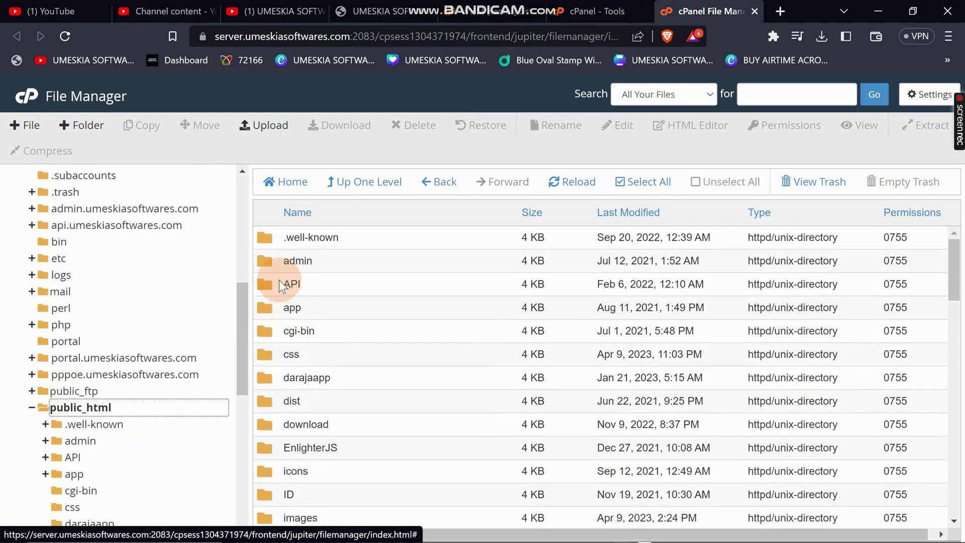
double_click(279, 283)
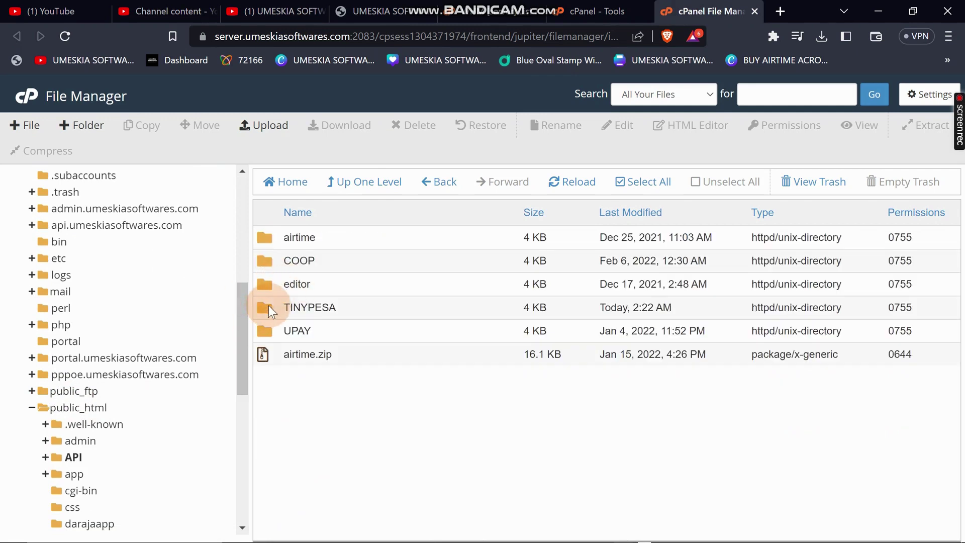
double_click(269, 306)
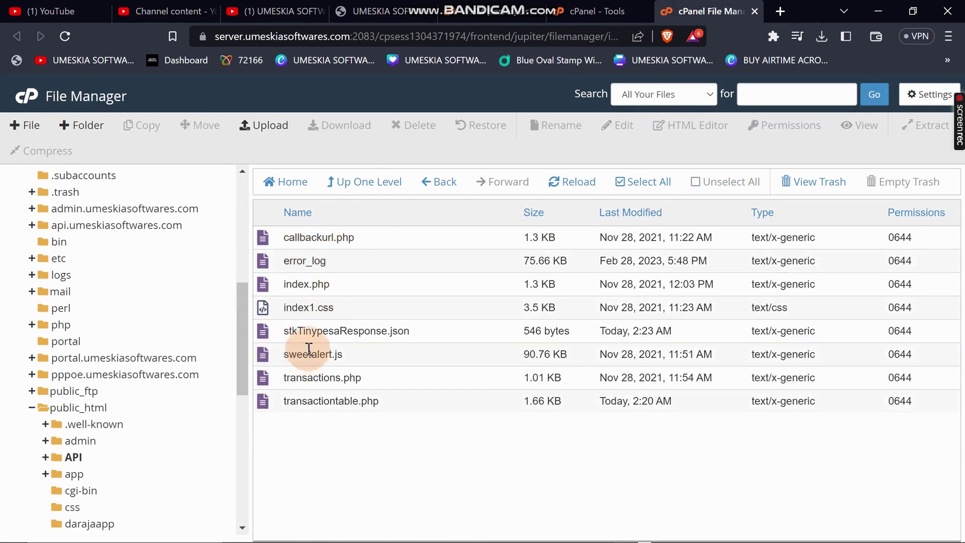
double_click(293, 284)
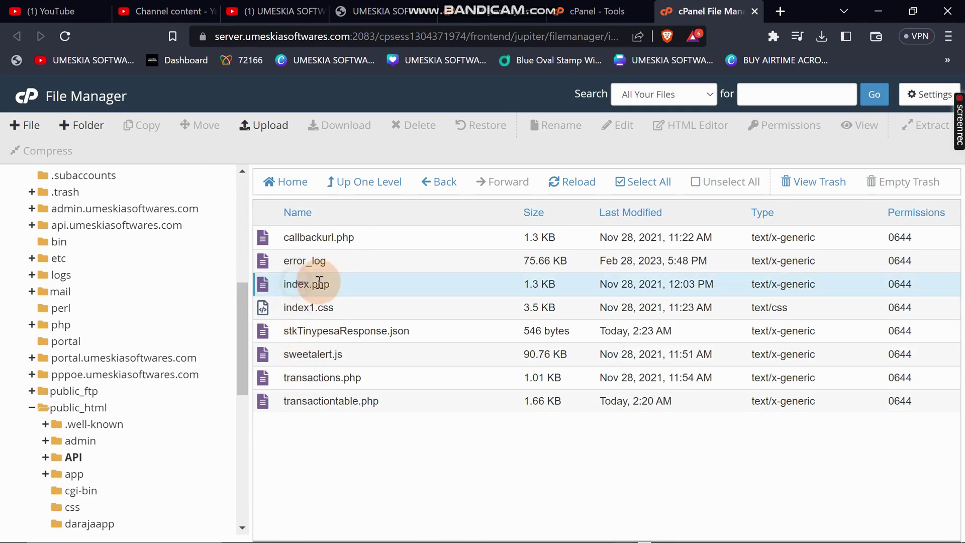
Check callbackurl.php's exact file name via Rename, then cancel without changing it.
left_click(372, 11)
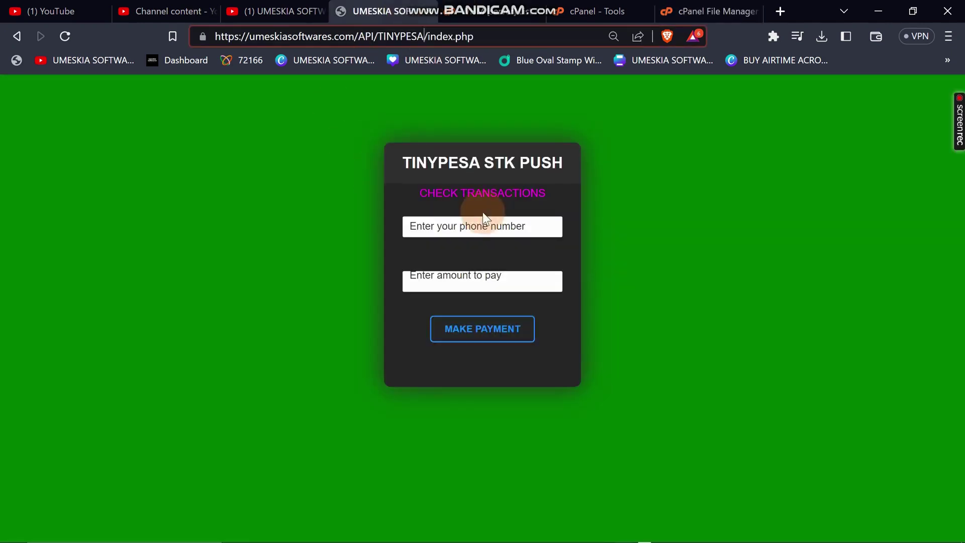
left_click(467, 226)
left_click(709, 11)
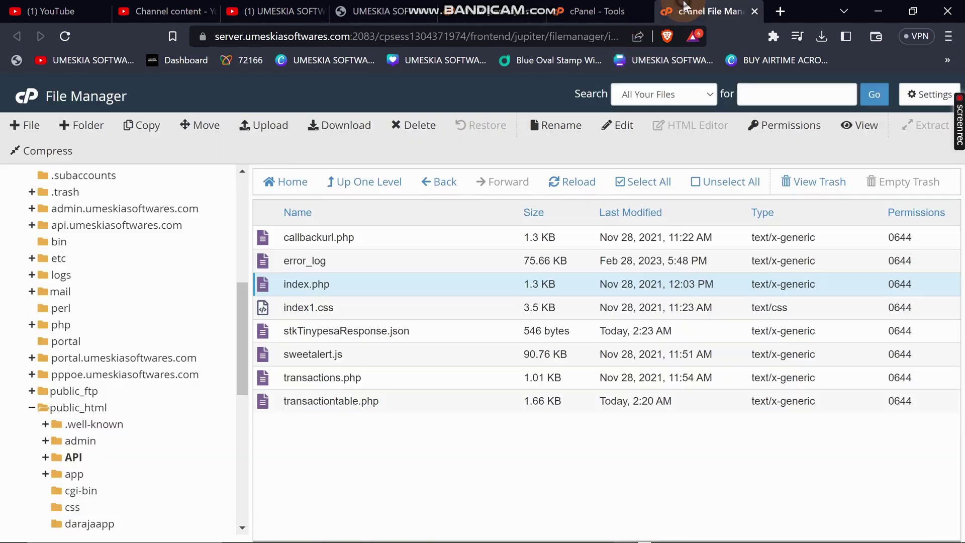
left_click(322, 241)
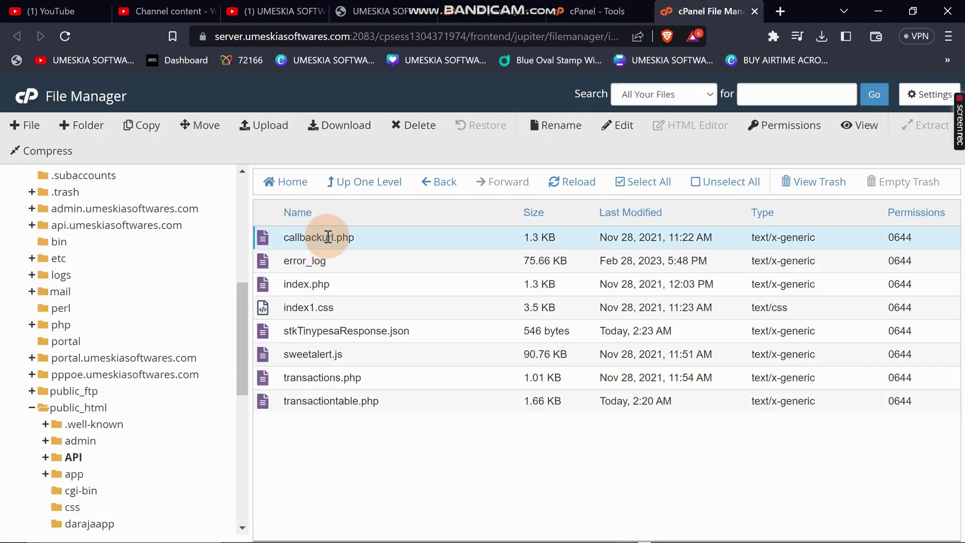
right_click(328, 240)
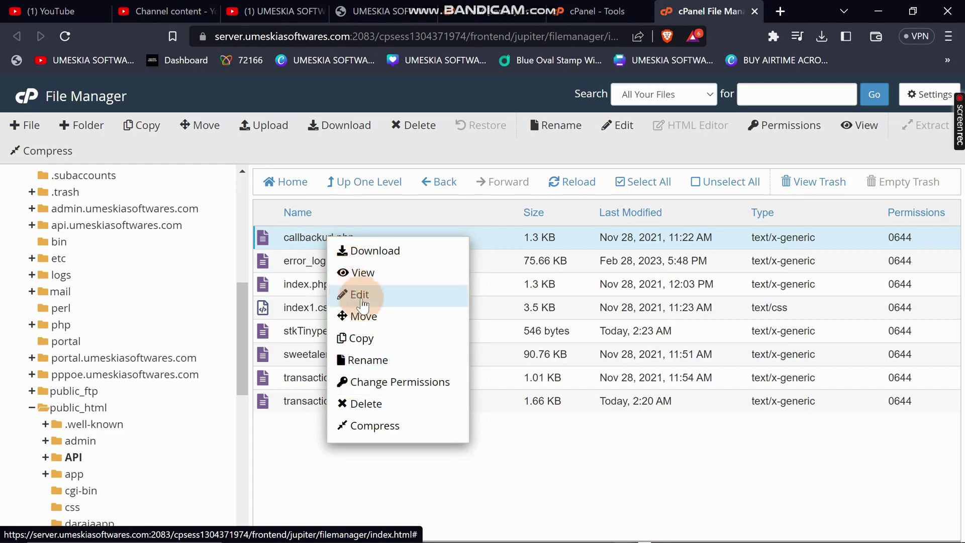
left_click(374, 359)
key("ctrl+c")
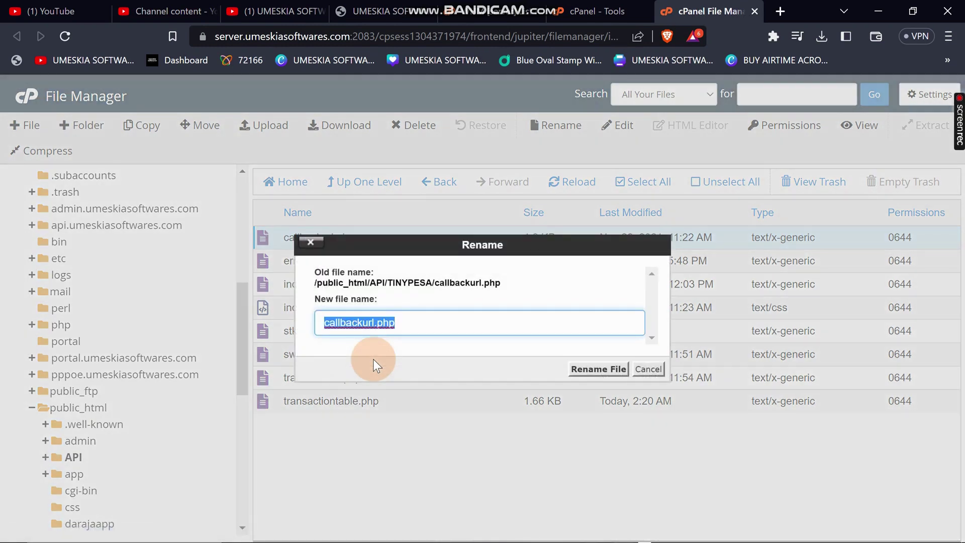
left_click(648, 368)
left_click(390, 6)
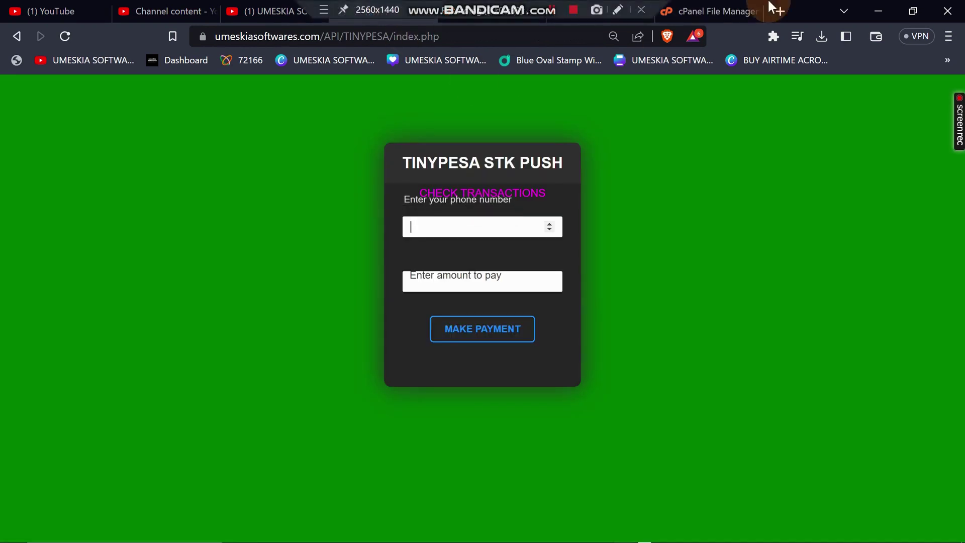
On the TinyPesa developer settings page, set the Webhook field to /callbackurl.php.
left_click(878, 11)
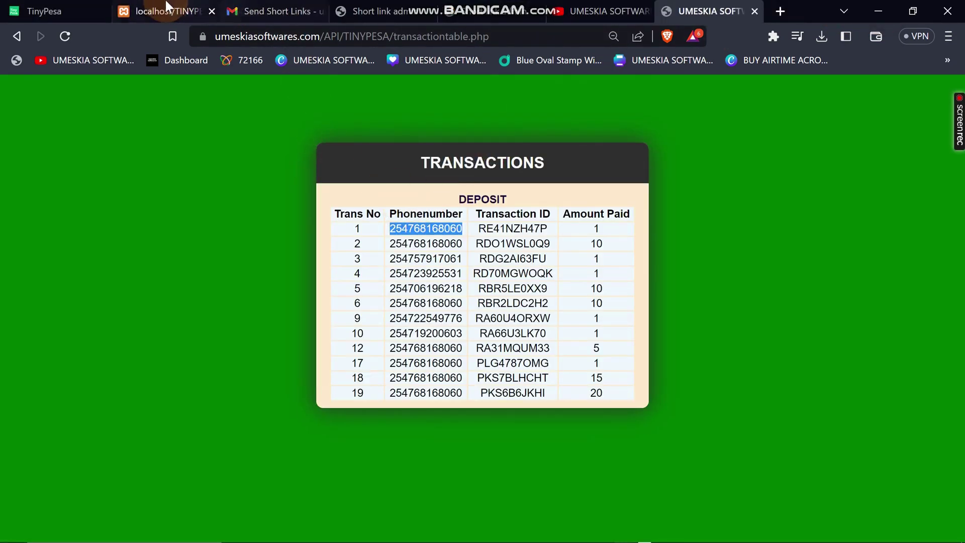
left_click(61, 8)
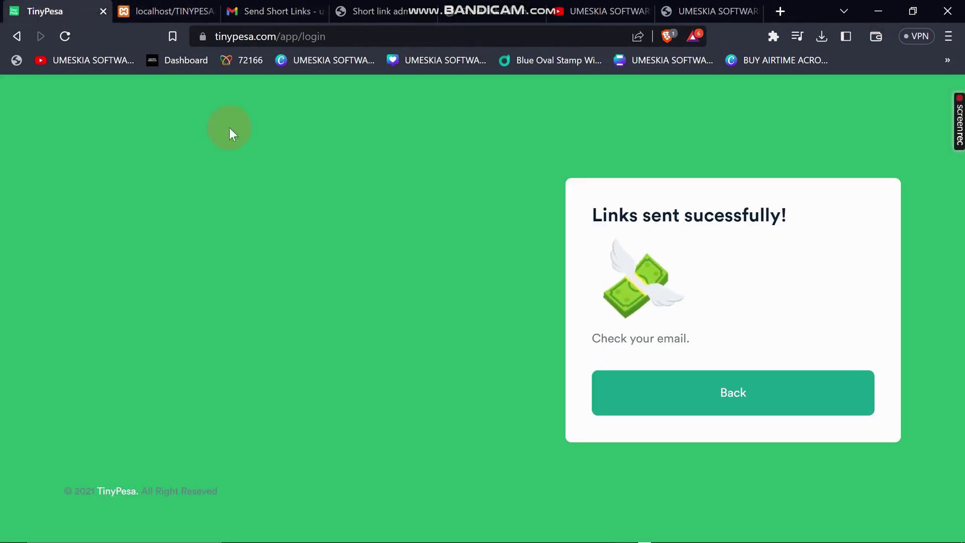
left_click(388, 12)
scroll(232, 261, "down", 3)
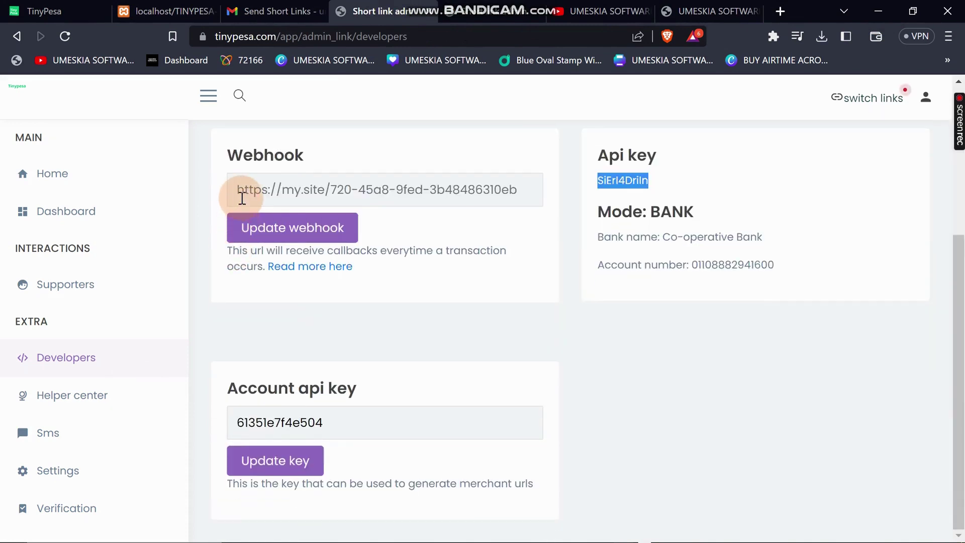
scroll(242, 194, "up", 4)
left_click(253, 390)
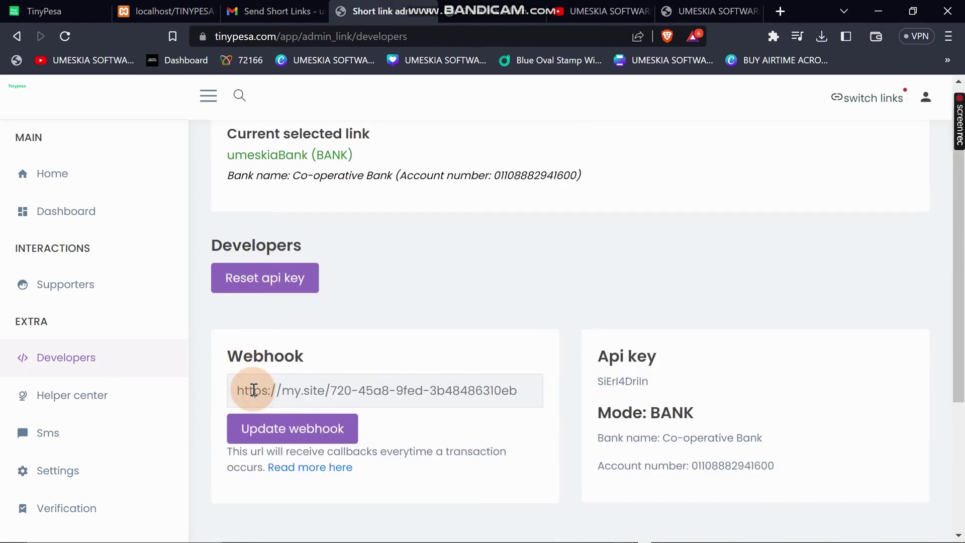
type("/")
key("ctrl+v")
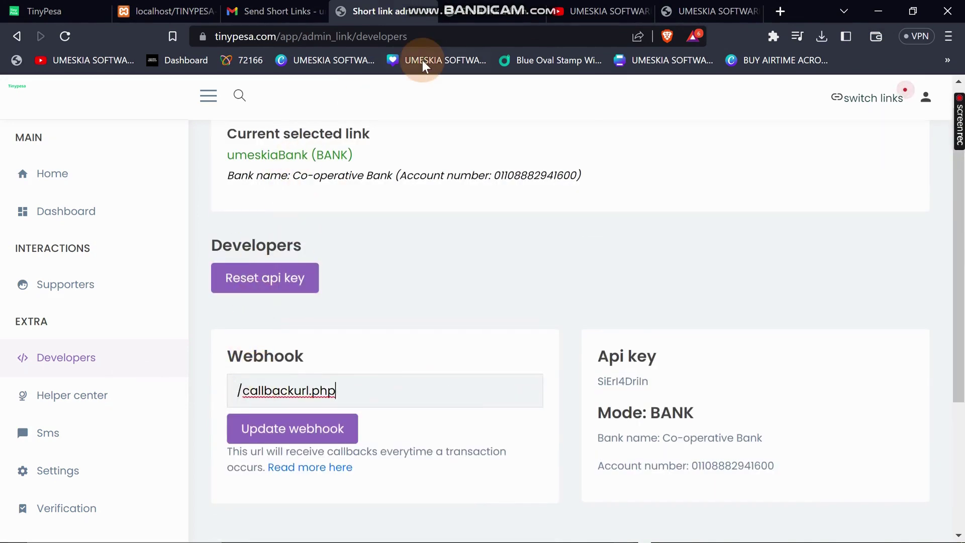
Copy the hosted base URL up to TINYPESA/ and paste it before callbackurl.php in the Webhook.
left_click(728, 9)
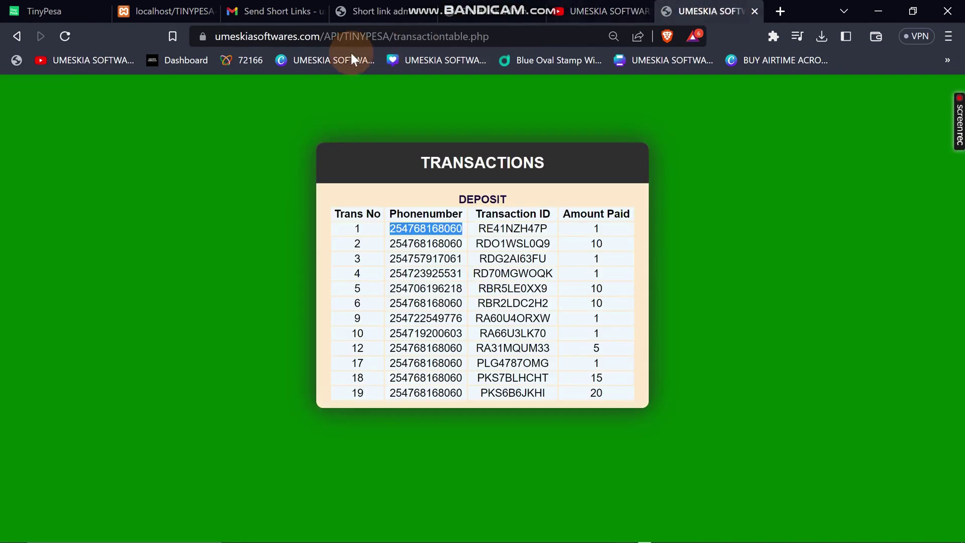
left_click(395, 36)
left_click_drag(394, 36, 179, 40)
key("ctrl+c")
left_click(190, 4)
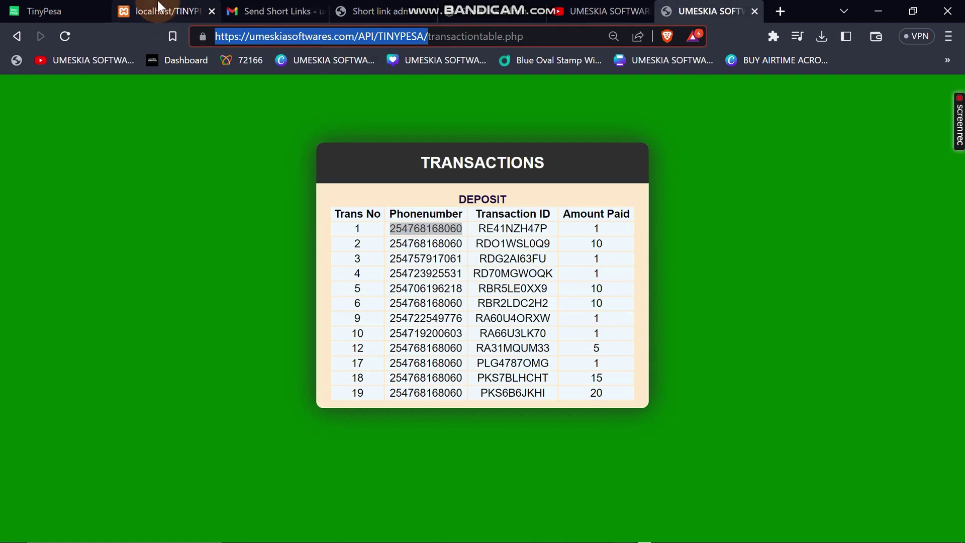
left_click(379, 8)
left_click(249, 391)
left_click(239, 387)
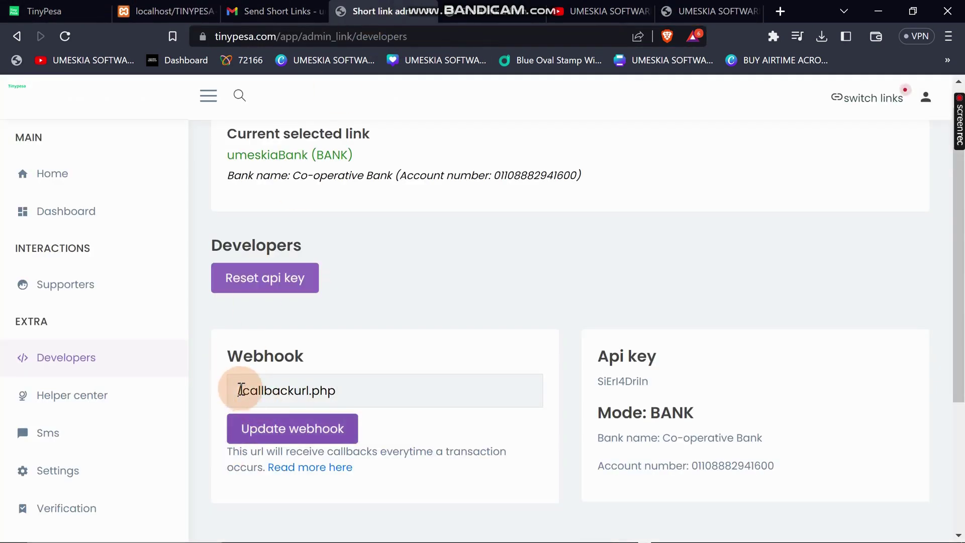
key("ctrl+v")
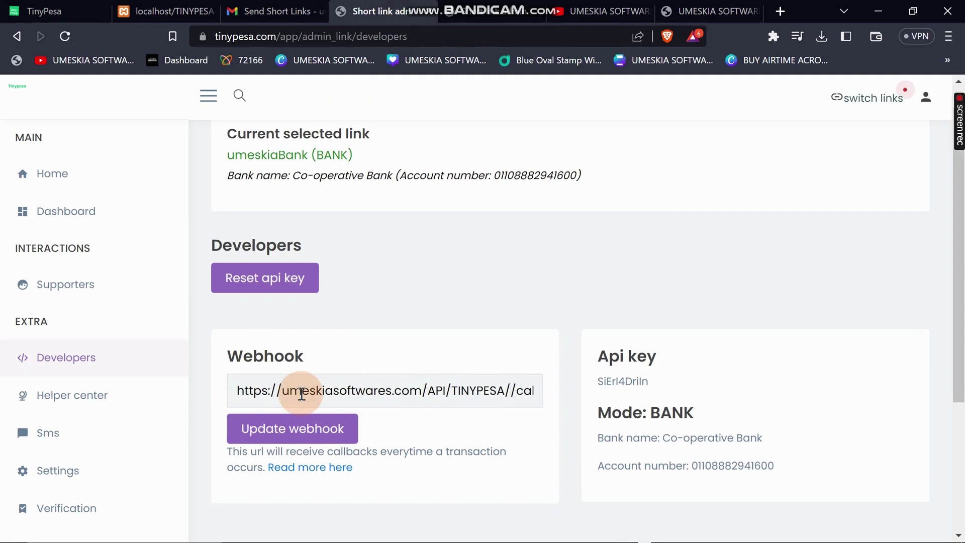
Remove the doubled slash before callbackurl.php and save with Update webhook.
key("Right")
key("Right")
key("Right")
key("Right")
key("Right")
key("Right")
key("Right")
key("Right")
key("Right")
key("Right")
key("Right")
key("Right")
key("Right")
key("Right")
key("Right")
key("Right")
key("Right")
key("Right")
key("Right")
key("Right")
key("Right")
key("Right")
key("Right")
key("Right")
key("Right")
key("Right")
key("Right")
key("Right")
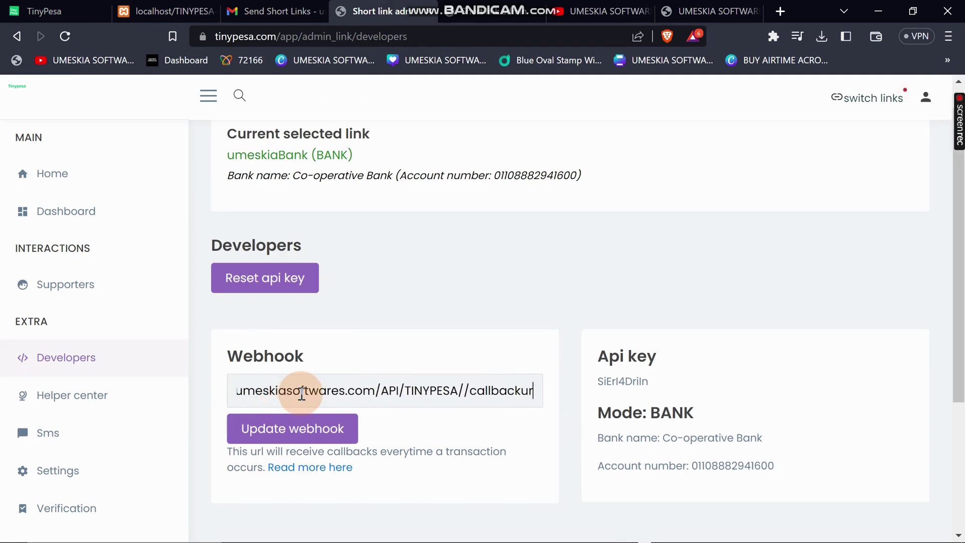
left_click(463, 388)
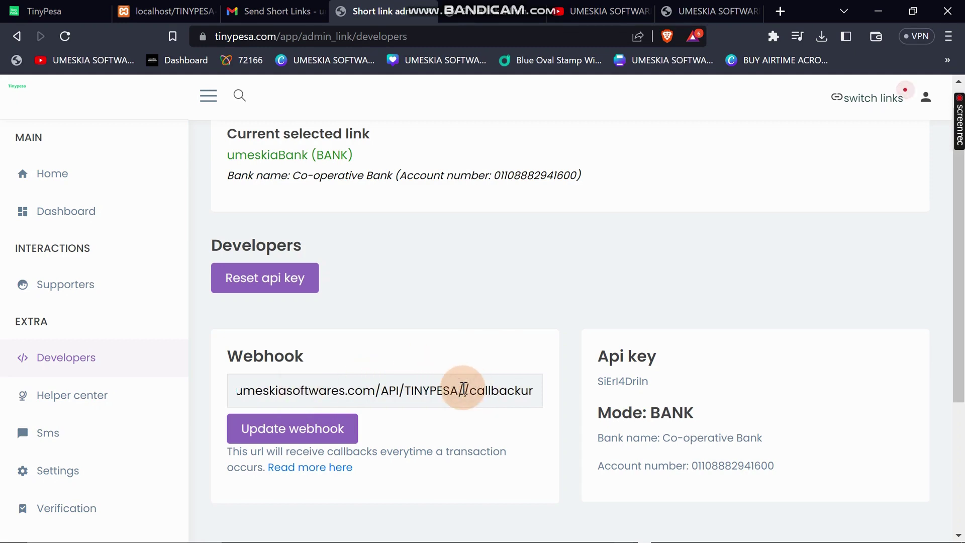
key("BackSpace")
left_click(459, 389)
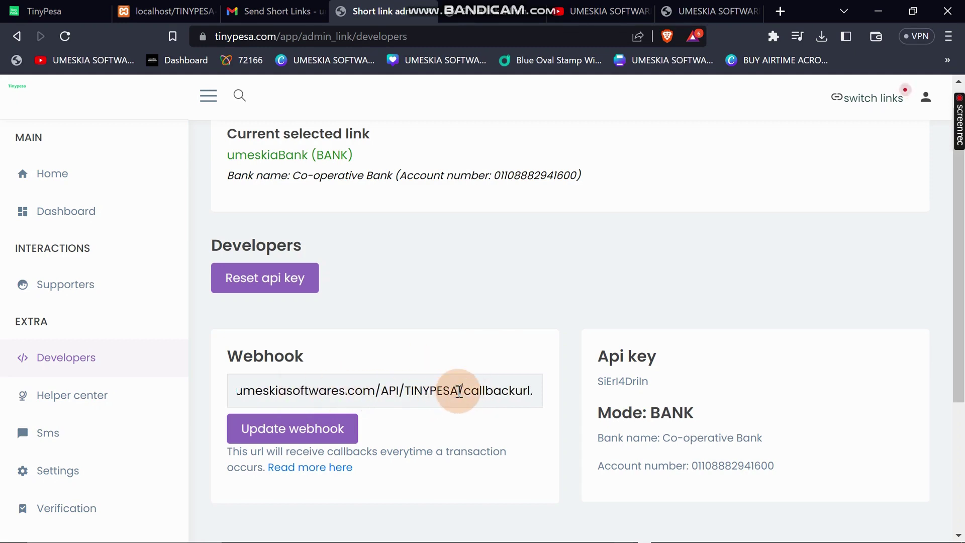
left_click(291, 437)
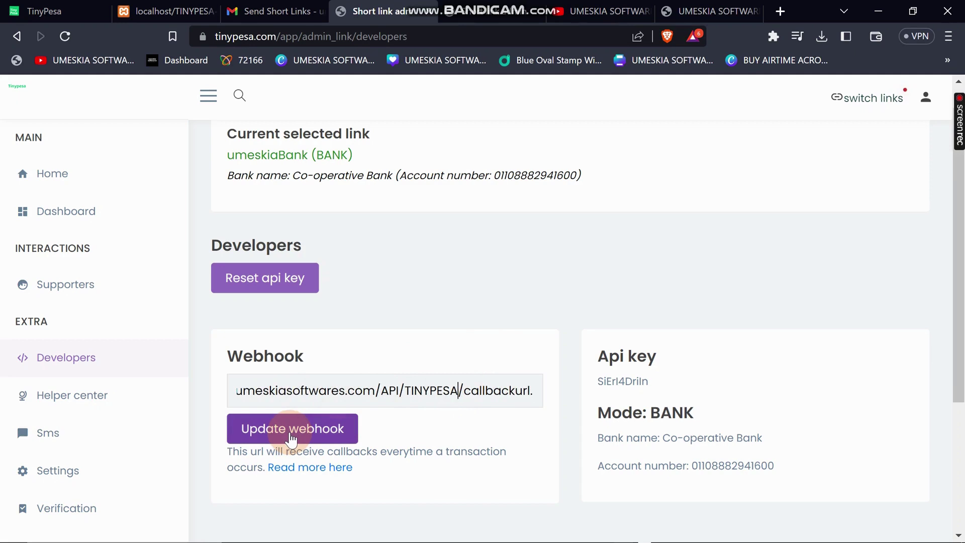
left_click(291, 438)
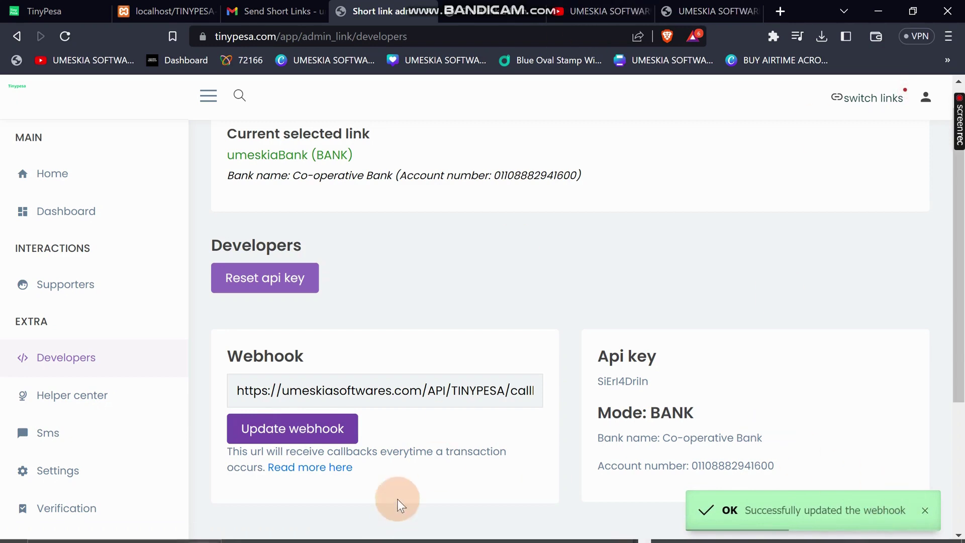
mouse_move(432, 538)
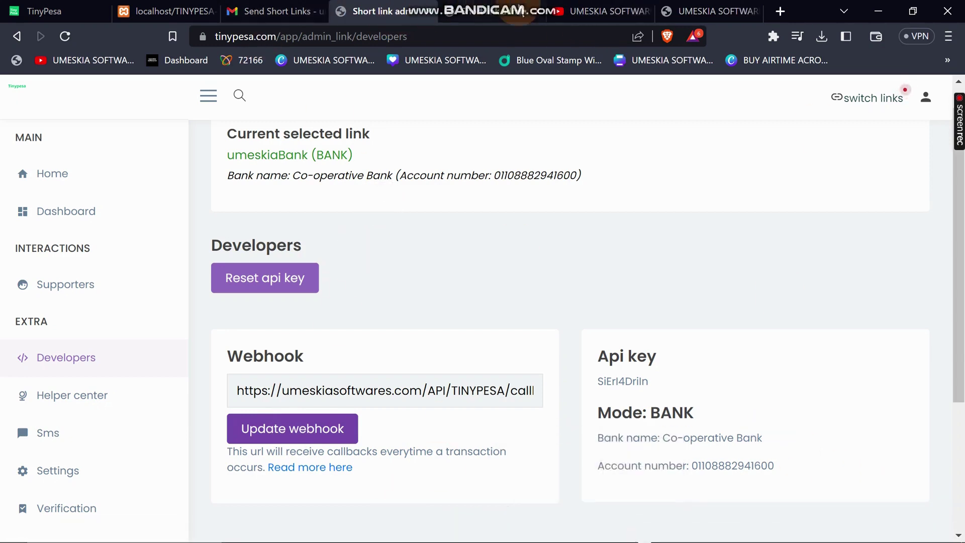
left_click(698, 11)
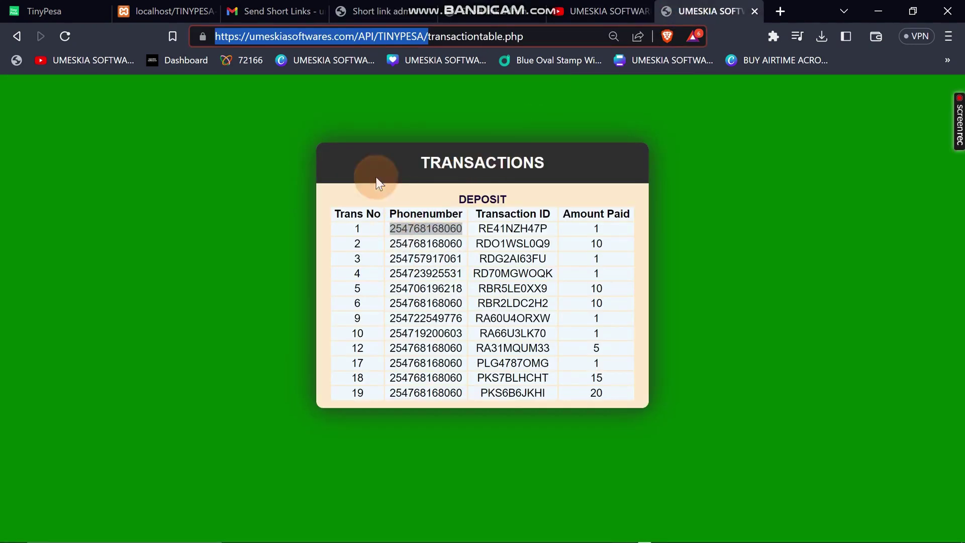
Refresh the transactions table, check row 1's amount paid, and rerun the localhost STK push.
left_click(209, 20)
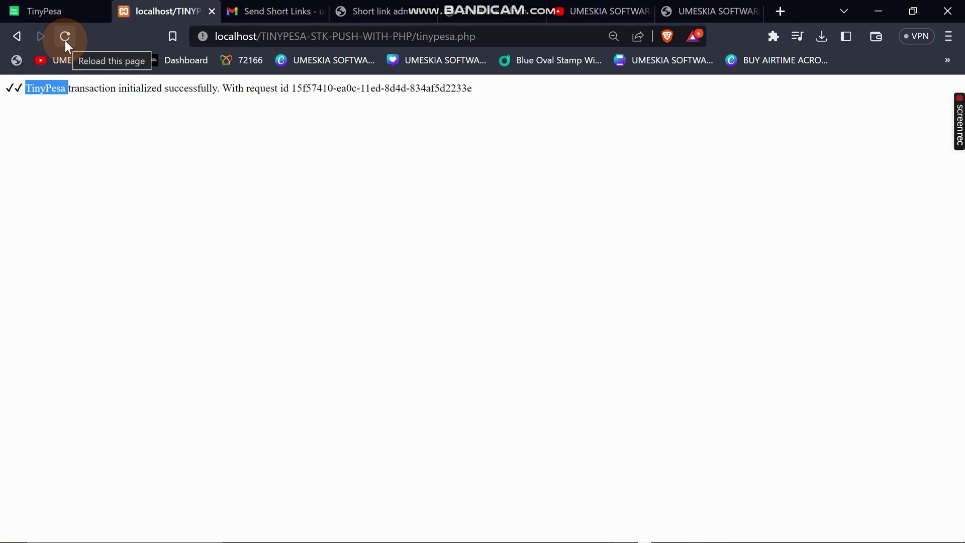
left_click(723, 11)
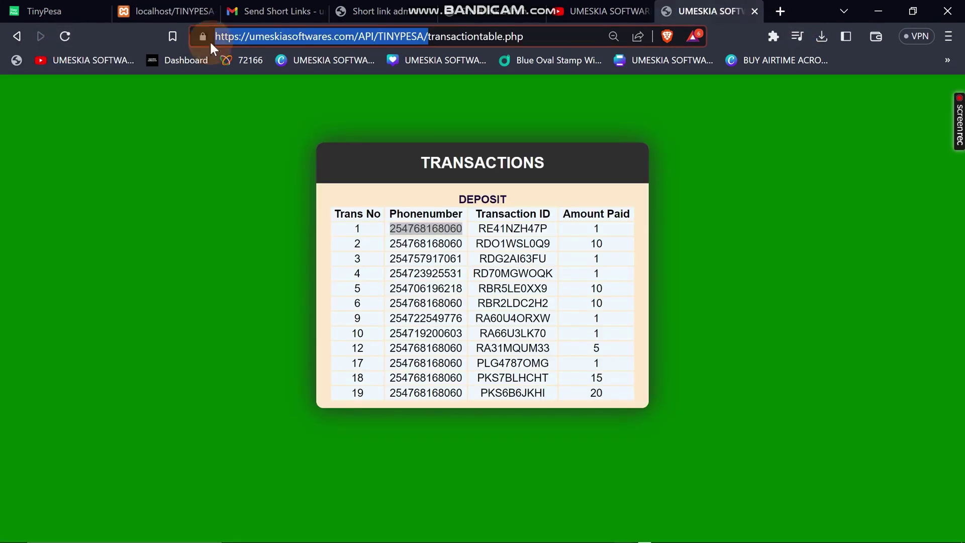
left_click(73, 35)
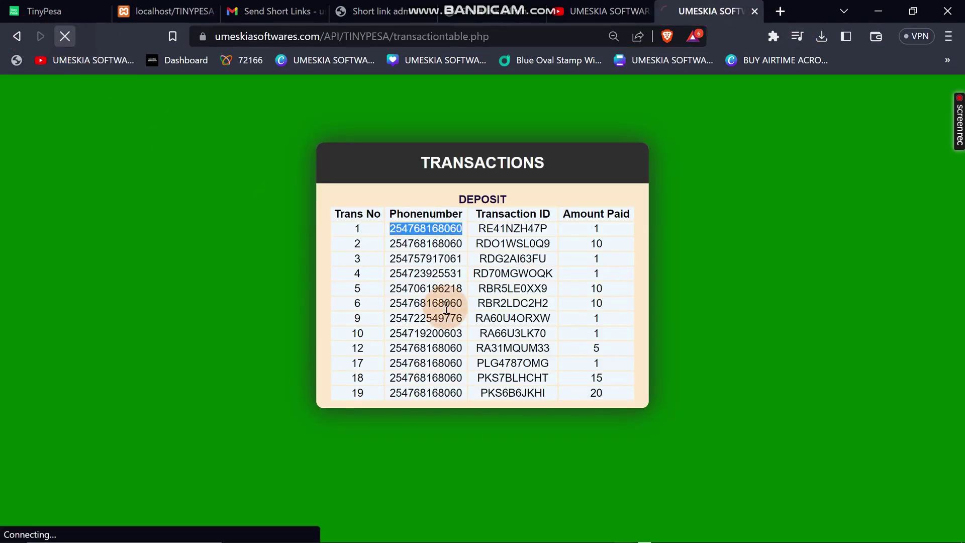
double_click(596, 229)
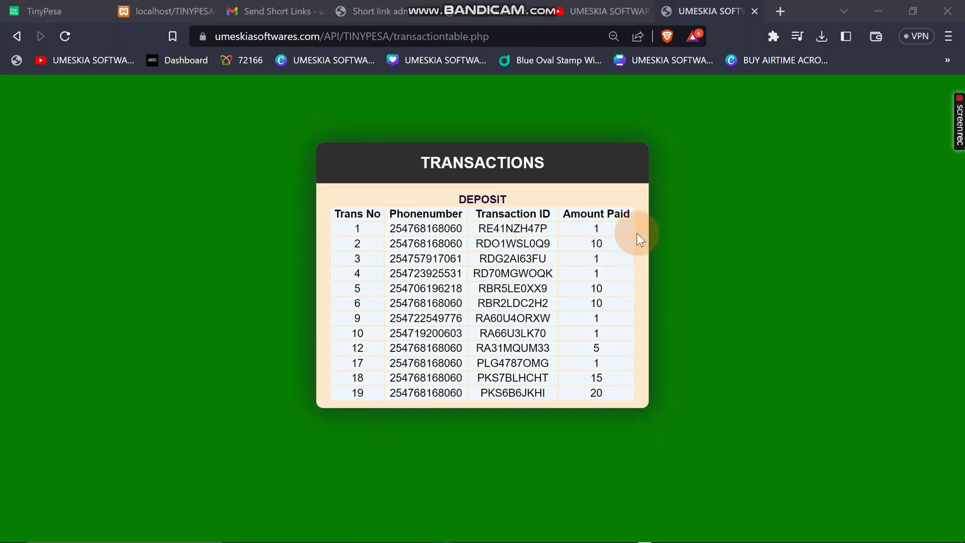
left_click(170, 2)
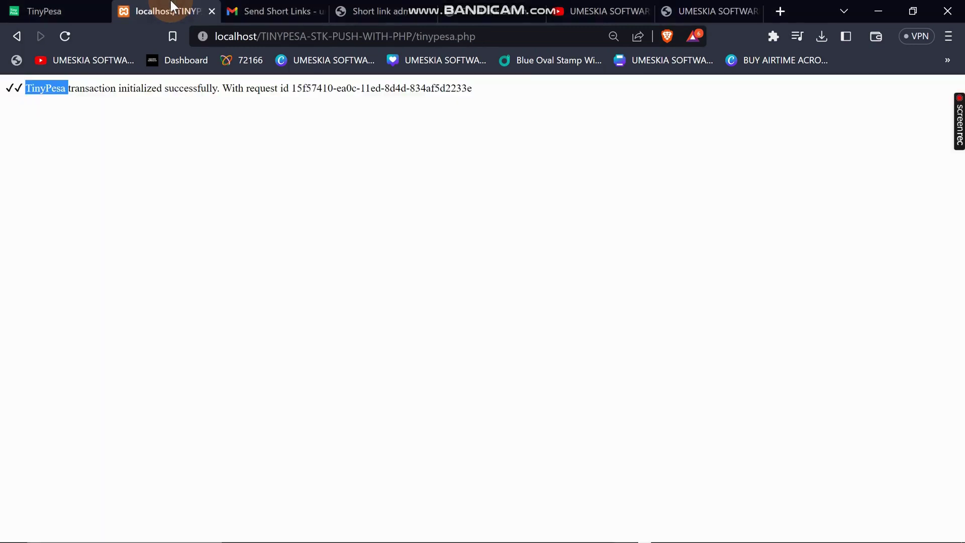
left_click(64, 37)
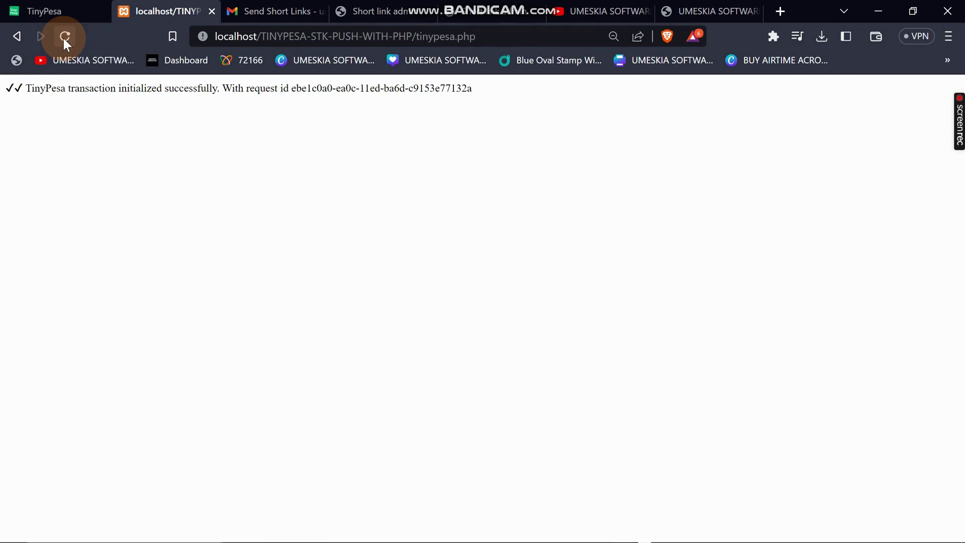
In VS Code, change $amount in tinypesa.php from 1 to '5' and save.
mouse_move(463, 538)
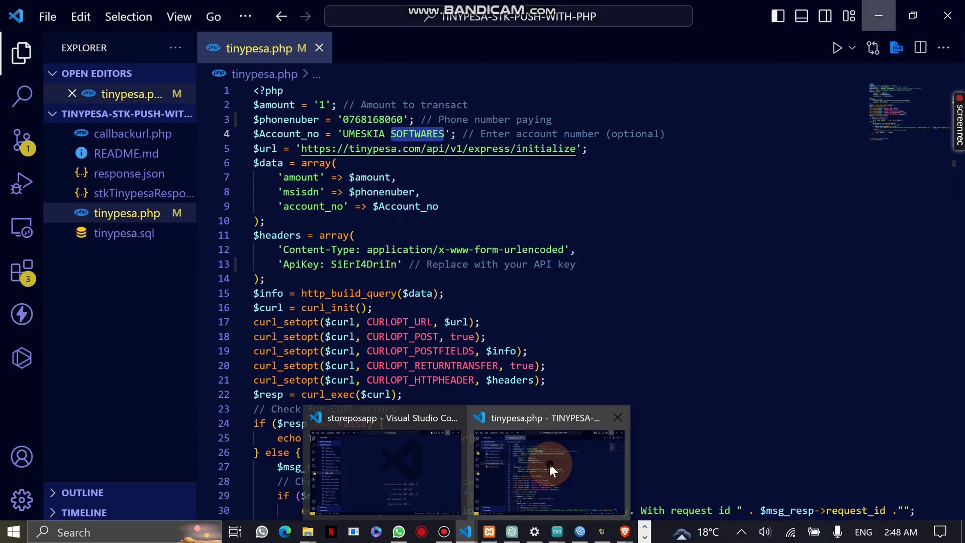
left_click(549, 462)
left_click(323, 99)
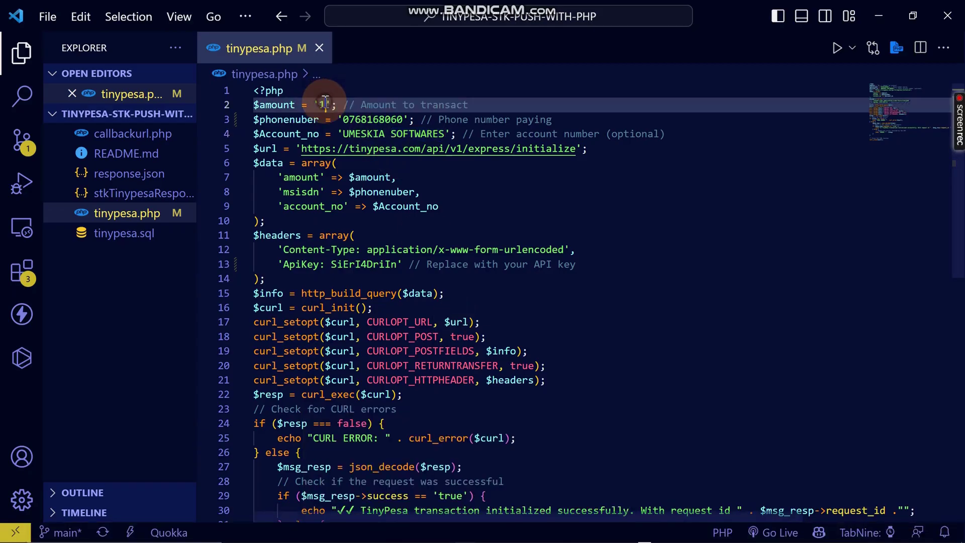
key("BackSpace")
type("5")
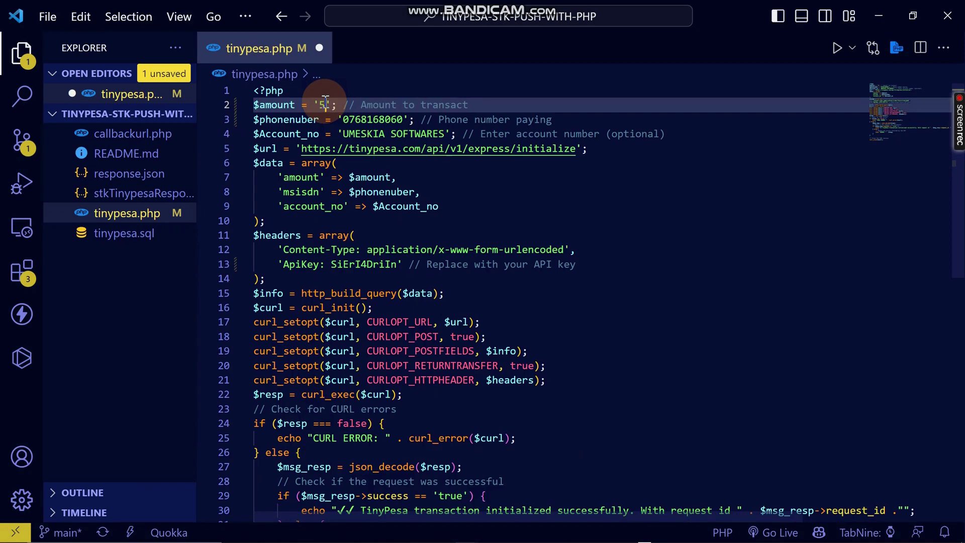
key("ctrl+s")
left_click(506, 178)
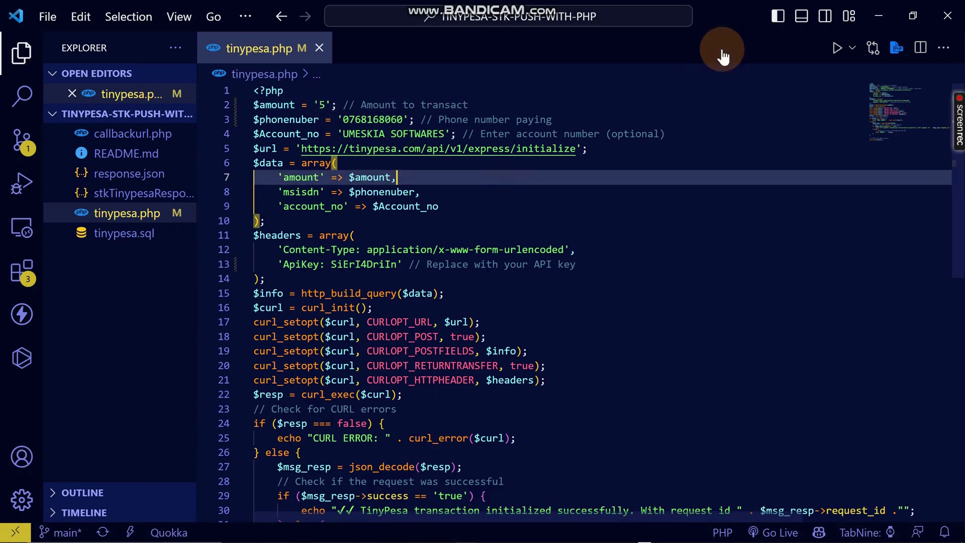
left_click(883, 15)
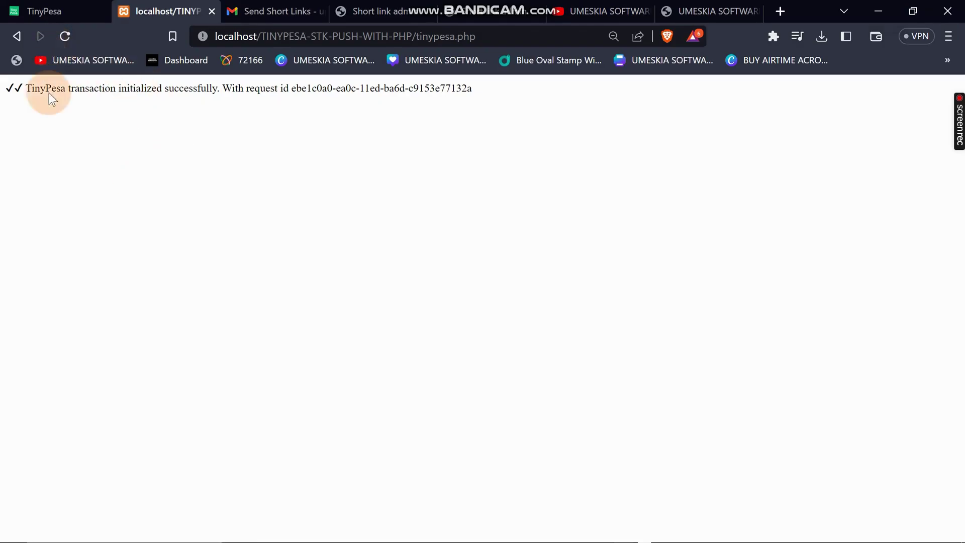
Reload tinypesa.php to send the 5-shilling STK push, then go to the transactions tab.
left_click(65, 36)
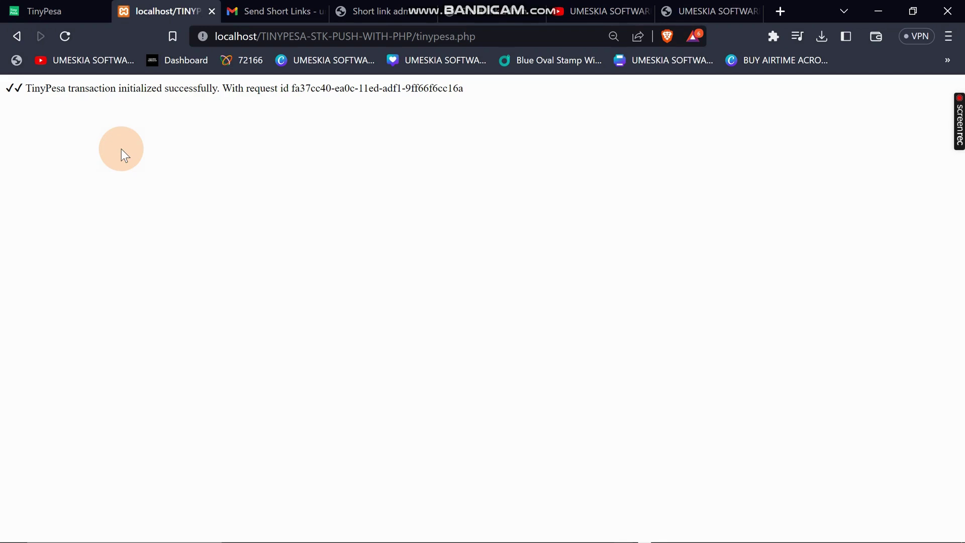
left_click(709, 10)
left_click(73, 36)
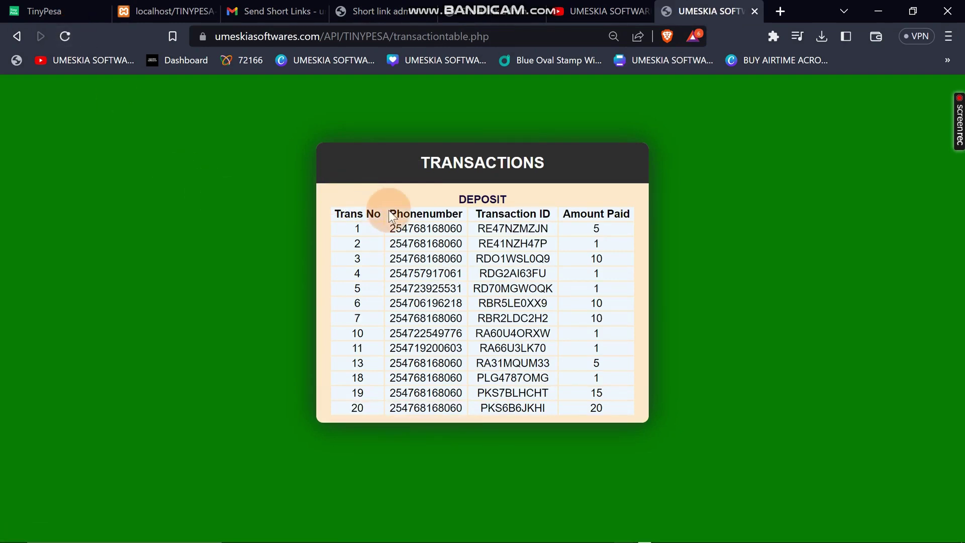
double_click(526, 228)
double_click(597, 227)
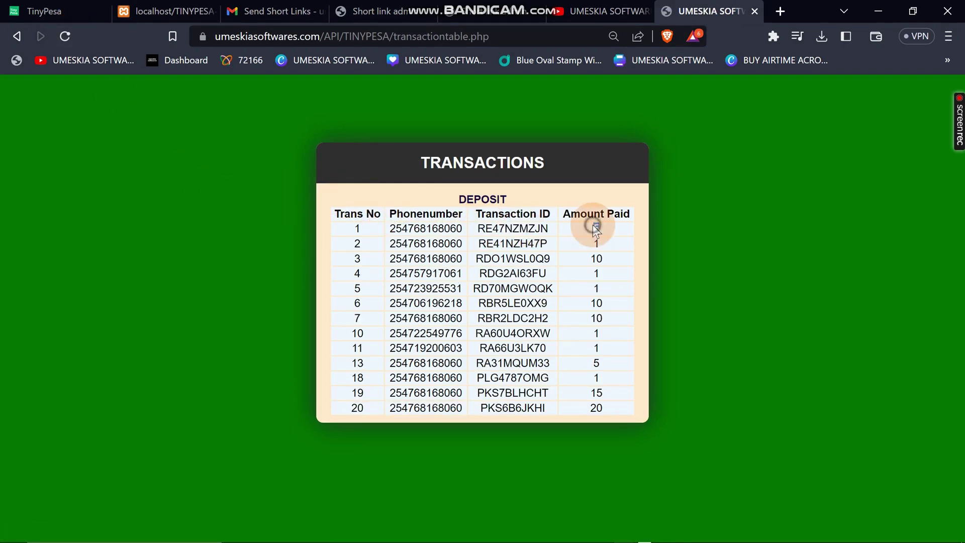